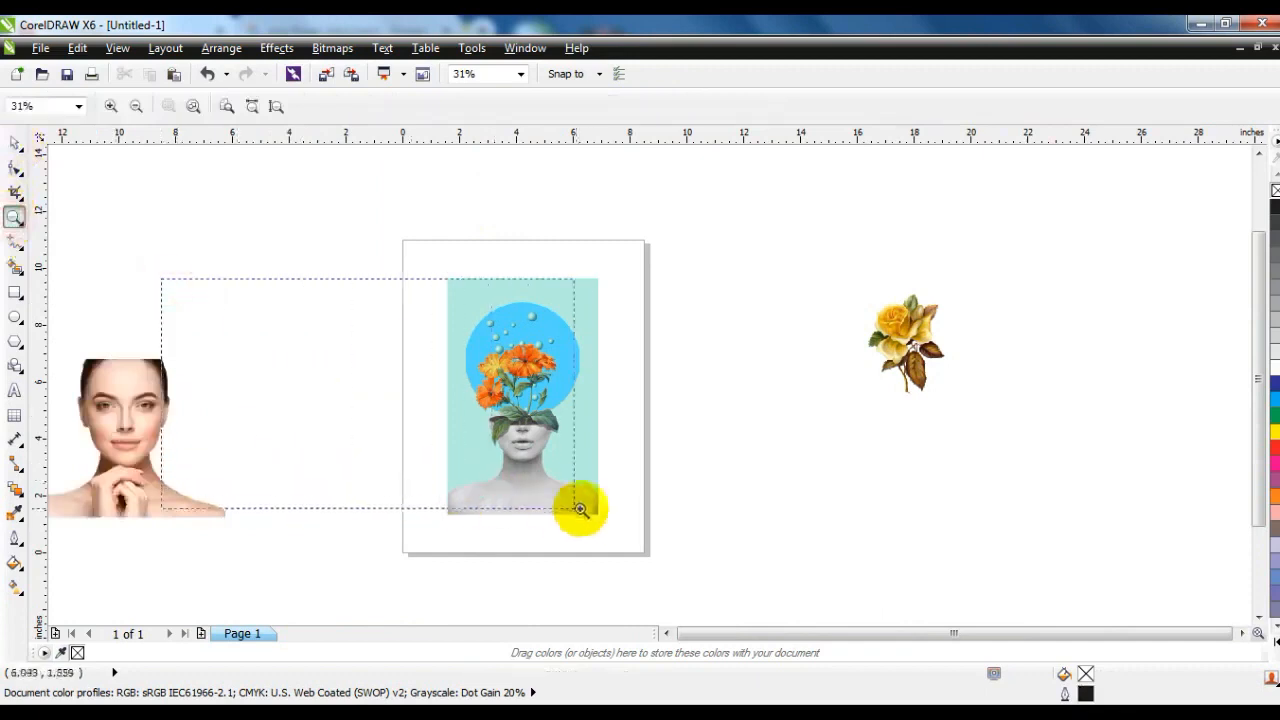
Draw a rectangle about 5.24 by 8.29 inches beside the reference poster, matching its height.
{"action": "right_click", "coordinate": [536, 399]}
{"action": "left_click_drag", "start_coordinate": [237, 249], "coordinate": [610, 524]}
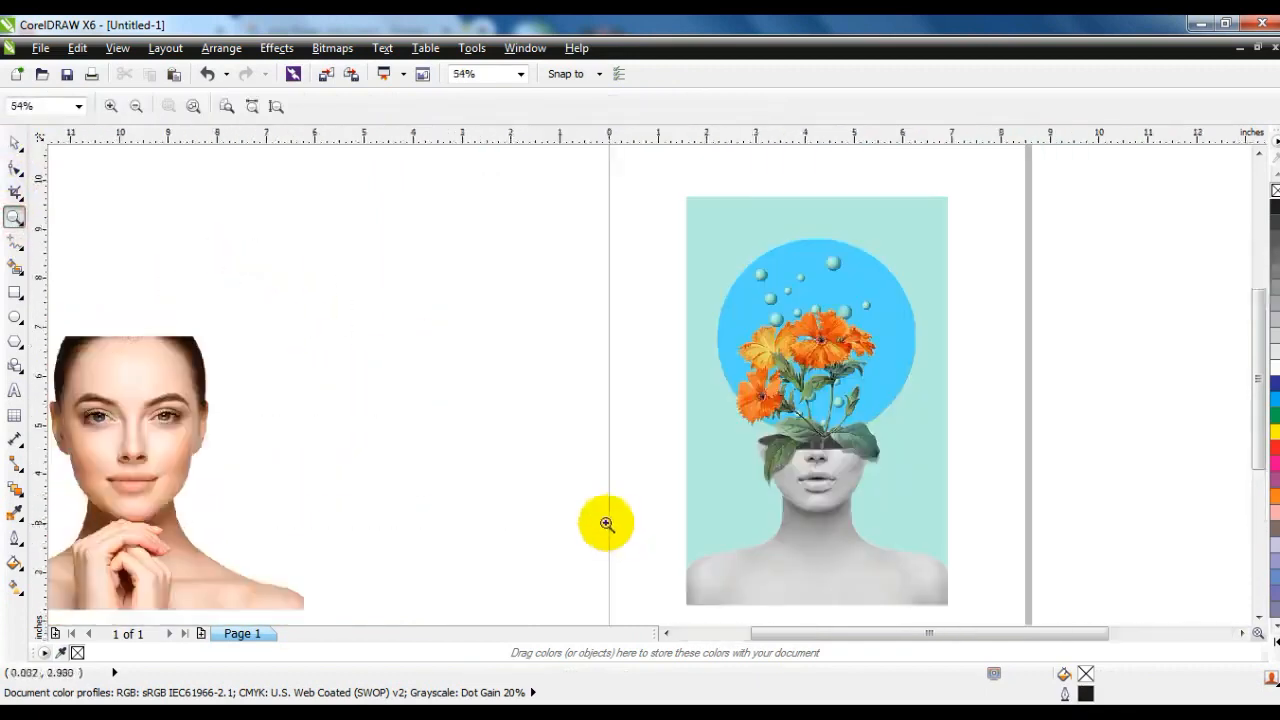
{"action": "left_click", "coordinate": [15, 292]}
{"action": "left_click_drag", "start_coordinate": [671, 199], "coordinate": [411, 604]}
{"action": "left_click", "coordinate": [15, 145]}
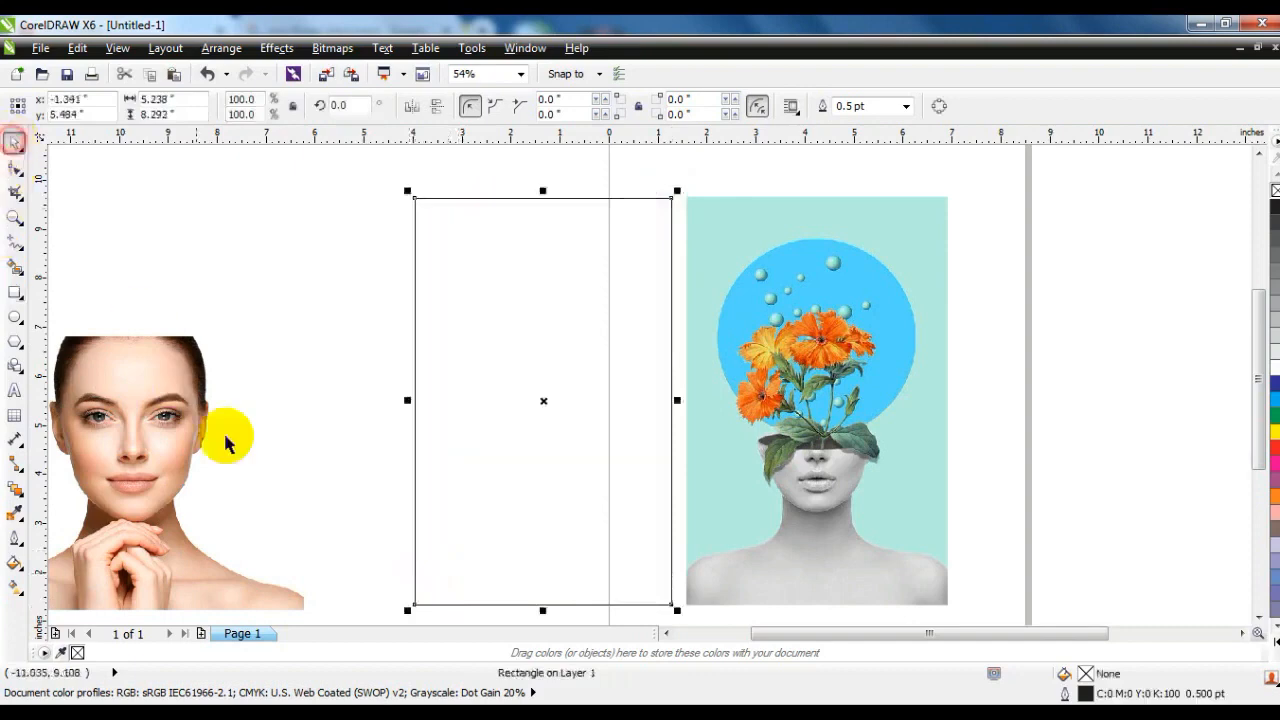
Fill the rectangle with the CMYK colour C 42, M 0, Y 18, K 0 and remove its outline.
{"action": "left_click", "coordinate": [15, 562]}
{"action": "left_click", "coordinate": [90, 427]}
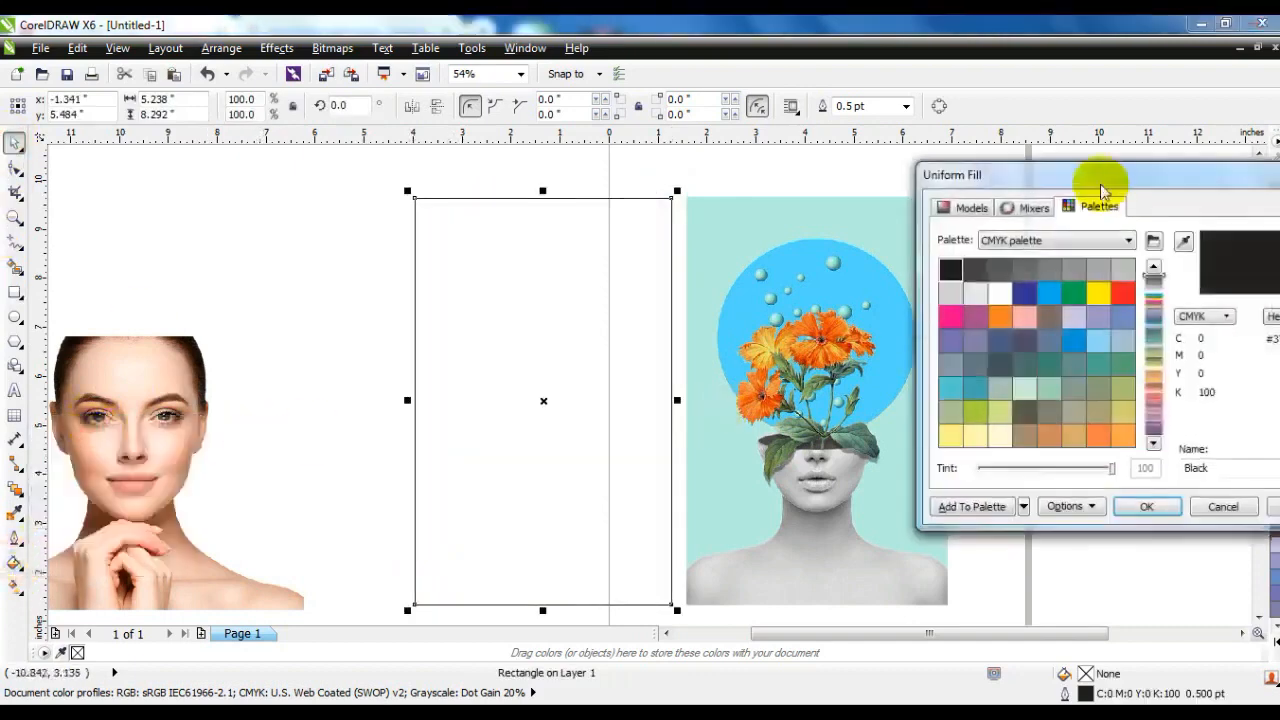
{"action": "left_click", "coordinate": [968, 207]}
{"action": "left_click_drag", "start_coordinate": [1157, 265], "coordinate": [1156, 374]}
{"action": "left_click_drag", "start_coordinate": [1094, 333], "coordinate": [1088, 288]}
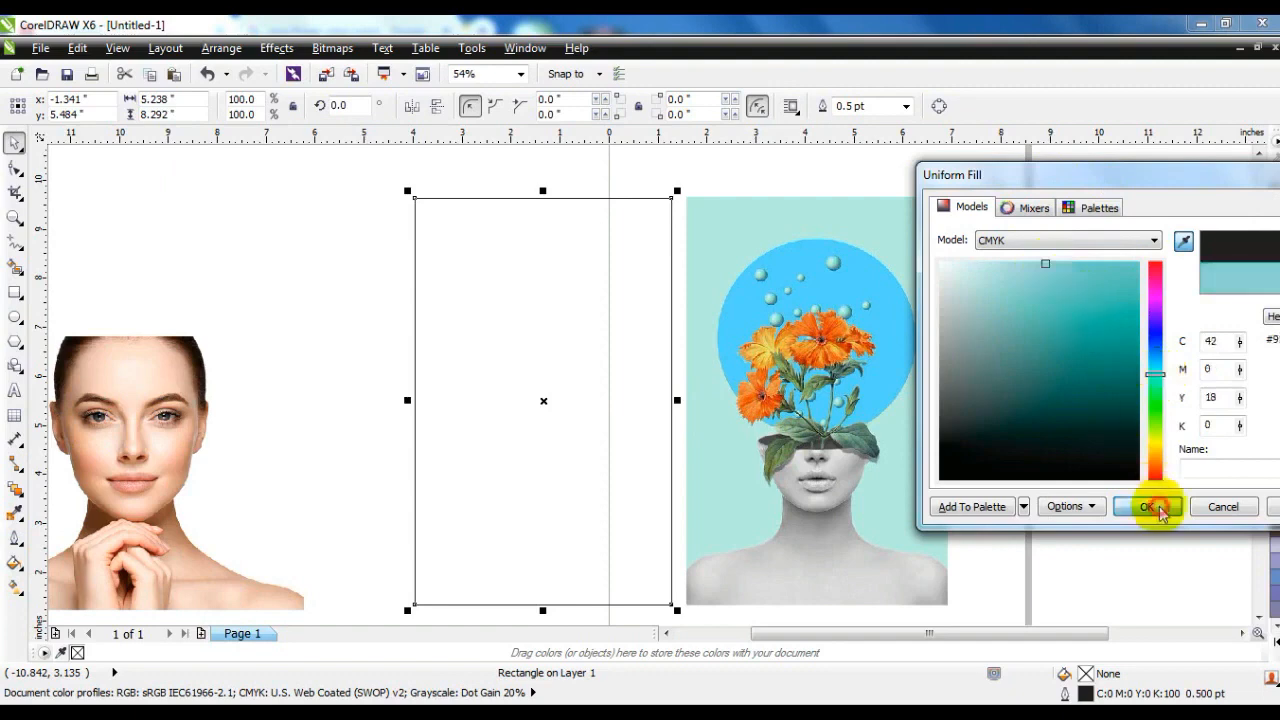
{"action": "left_click", "coordinate": [1156, 508]}
{"action": "right_click", "coordinate": [1274, 190]}
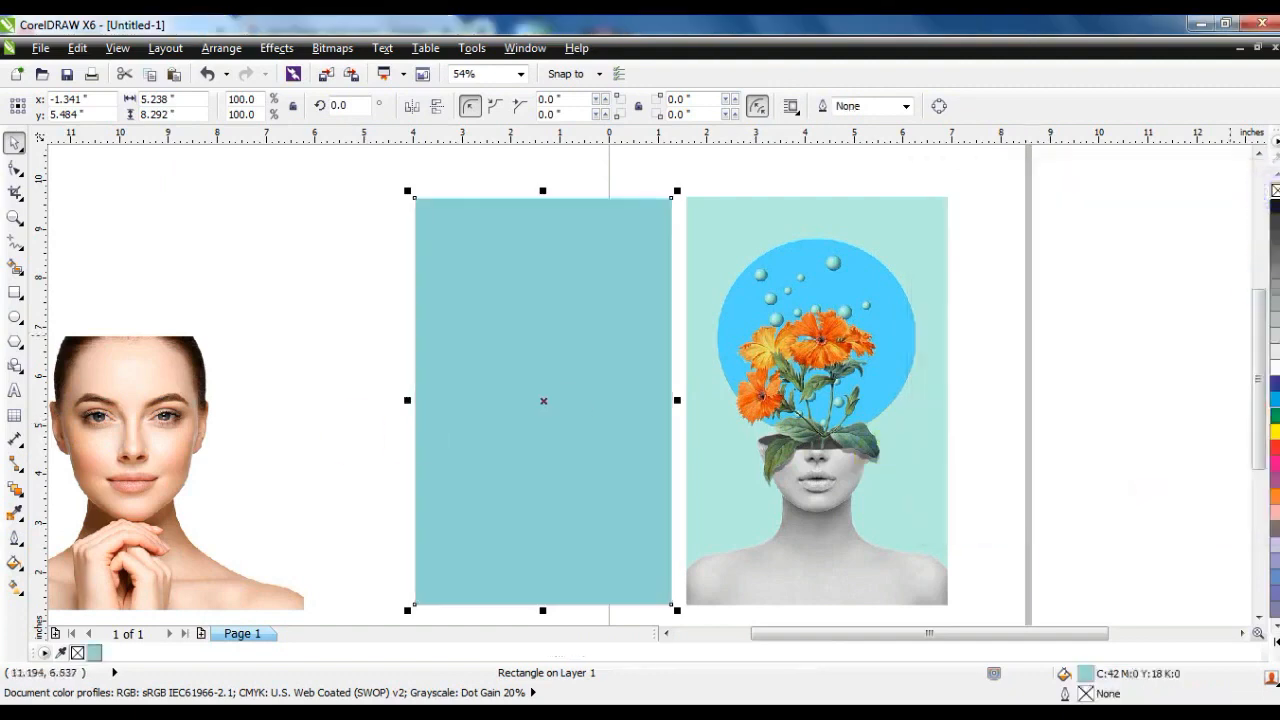
Shift the rectangle's fill to a greener mint tone and move the woman's portrait over its lower half.
{"action": "left_click", "coordinate": [284, 344]}
{"action": "left_click_drag", "start_coordinate": [466, 366], "coordinate": [459, 366]}
{"action": "left_click", "coordinate": [1134, 390]}
{"action": "left_click_drag", "start_coordinate": [116, 405], "coordinate": [515, 405]}
Start a freehand outline at the top of the portrait's hair and trace down the left side past the ear to the jaw.
{"action": "left_click", "coordinate": [14, 217]}
{"action": "left_click_drag", "start_coordinate": [396, 318], "coordinate": [749, 526]}
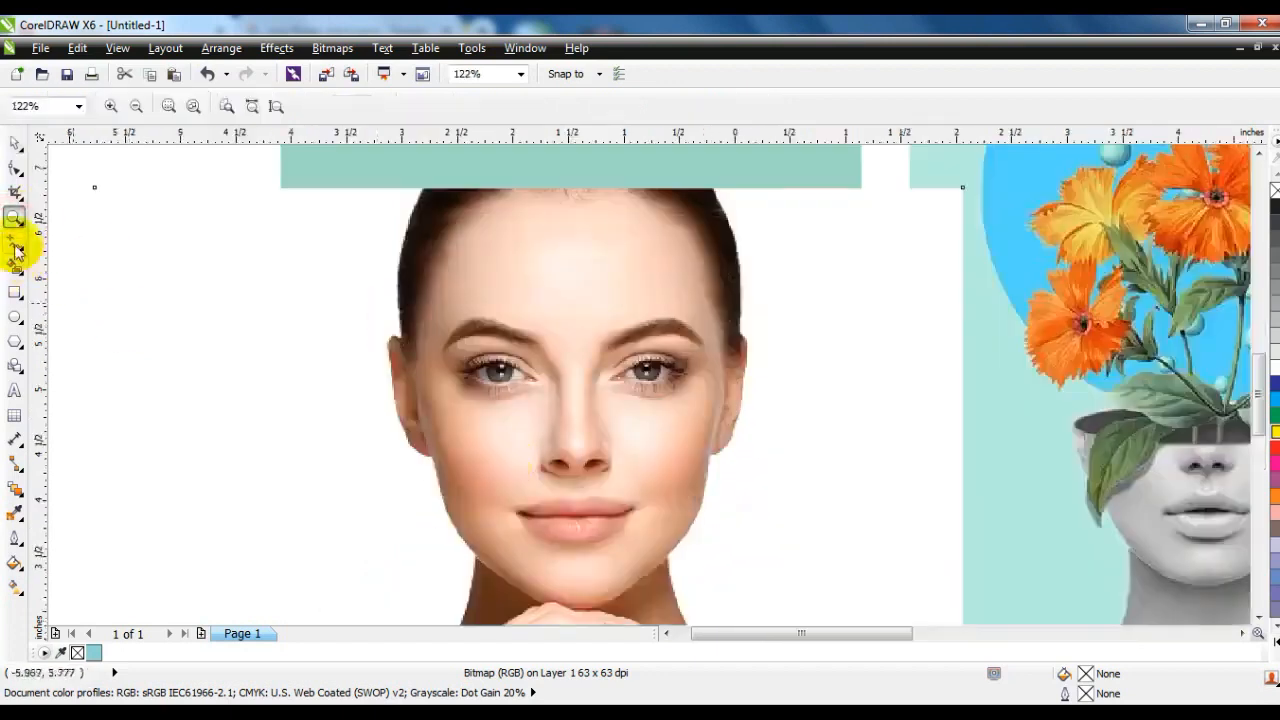
{"action": "left_click", "coordinate": [15, 243]}
{"action": "left_click", "coordinate": [423, 190]}
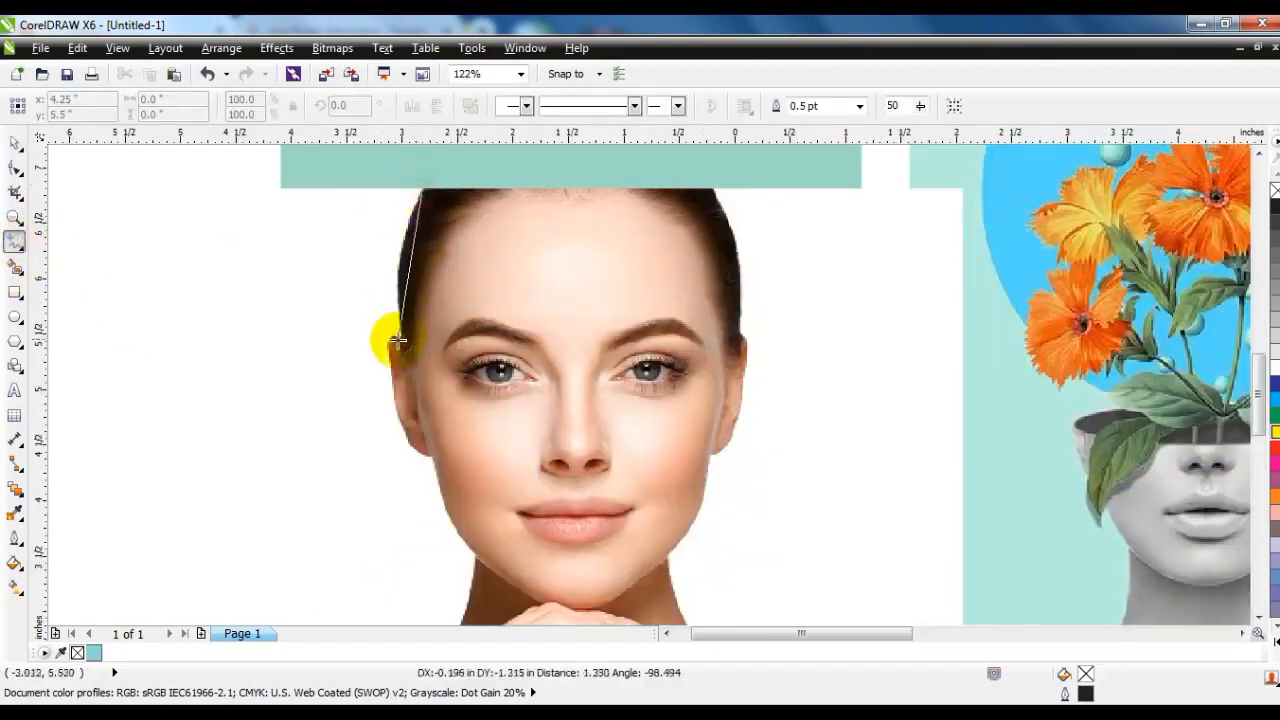
{"action": "left_click", "coordinate": [401, 341]}
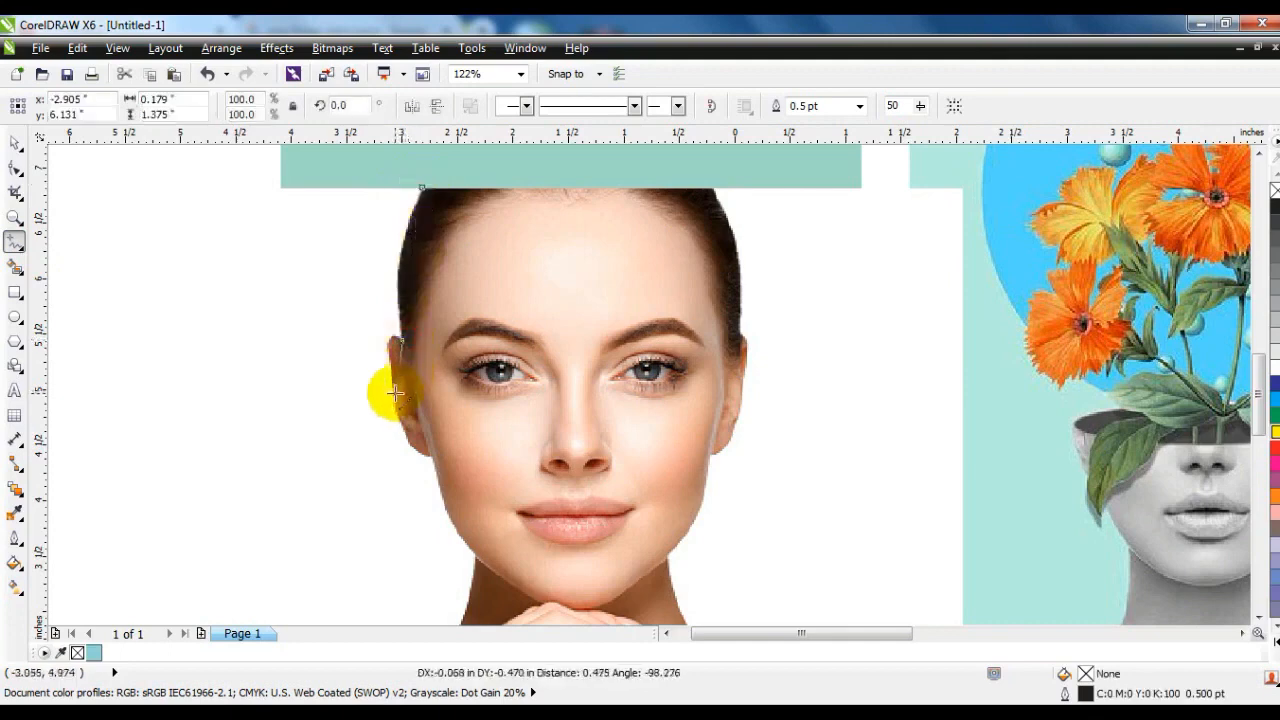
{"action": "left_click", "coordinate": [396, 394]}
{"action": "left_click", "coordinate": [433, 459]}
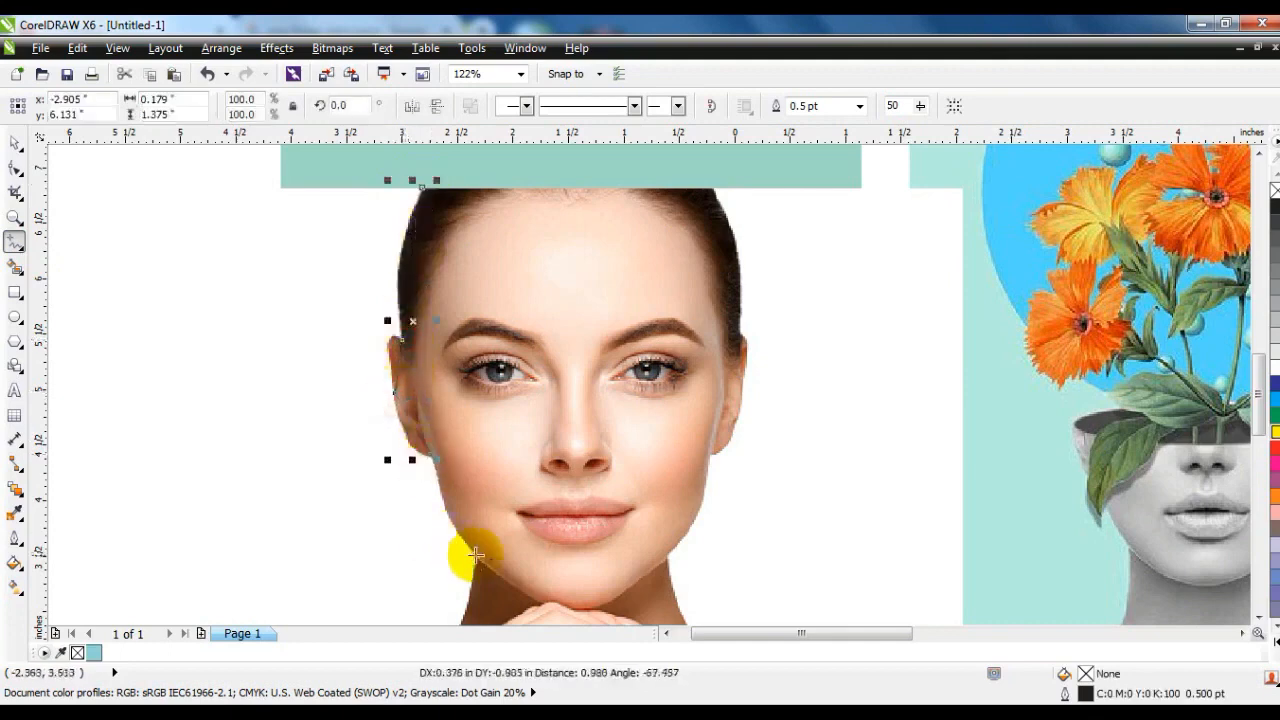
{"action": "left_click", "coordinate": [477, 556]}
Continue the outline along the left neck and shoulder, then straight across the photo's lower edge.
{"action": "scroll", "coordinate": [460, 555], "scroll_direction": "down", "scroll_amount": 2}
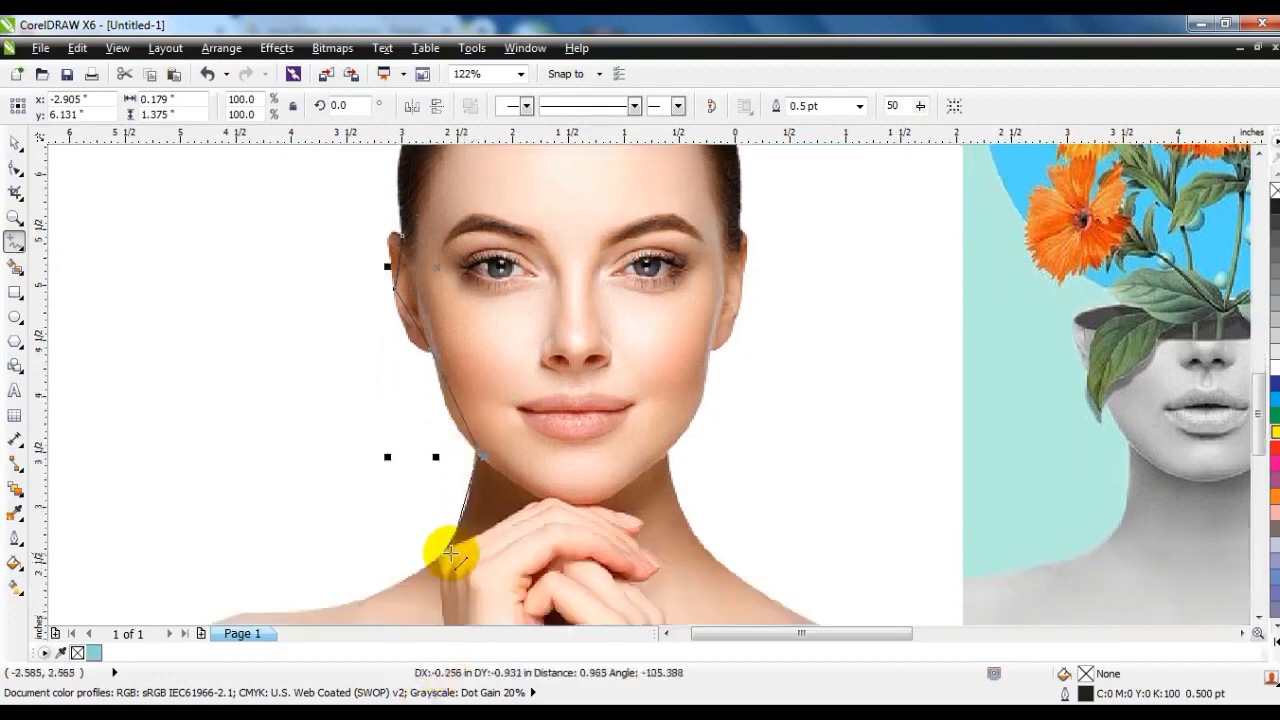
{"action": "left_click", "coordinate": [444, 552]}
{"action": "scroll", "coordinate": [325, 590], "scroll_direction": "down", "scroll_amount": 1}
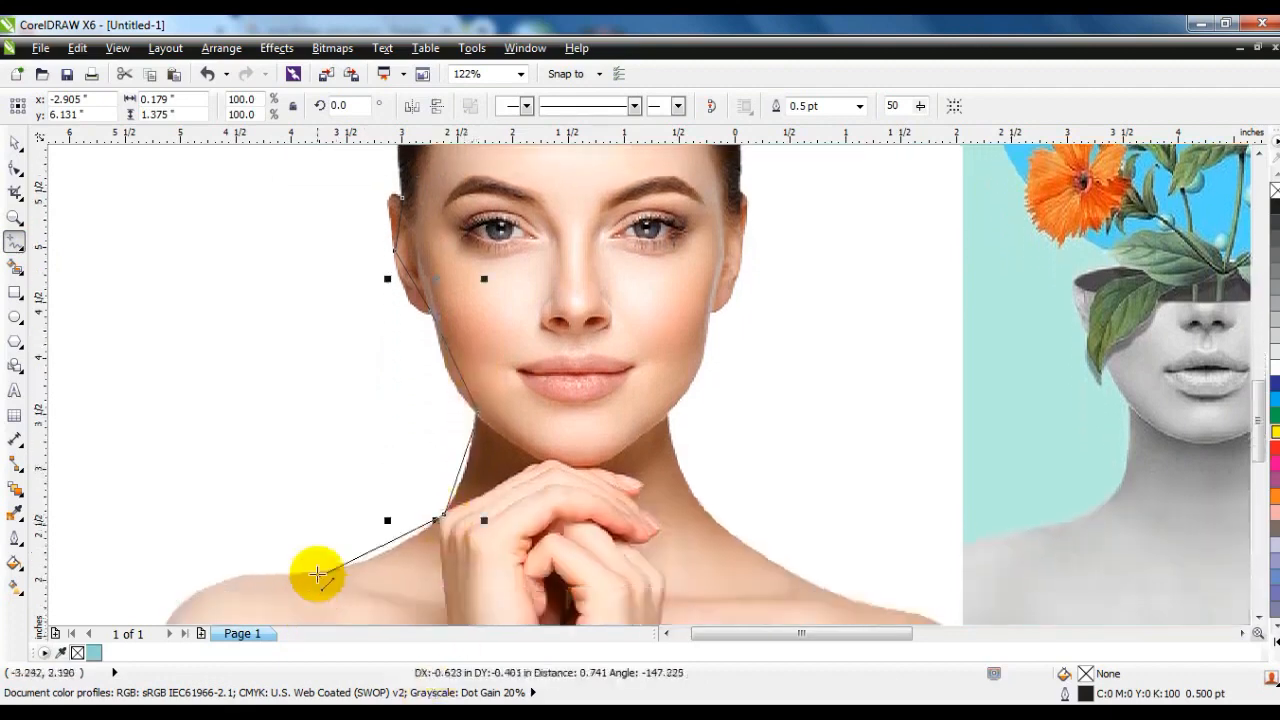
{"action": "left_click", "coordinate": [309, 573]}
{"action": "scroll", "coordinate": [165, 610], "scroll_direction": "down", "scroll_amount": 2}
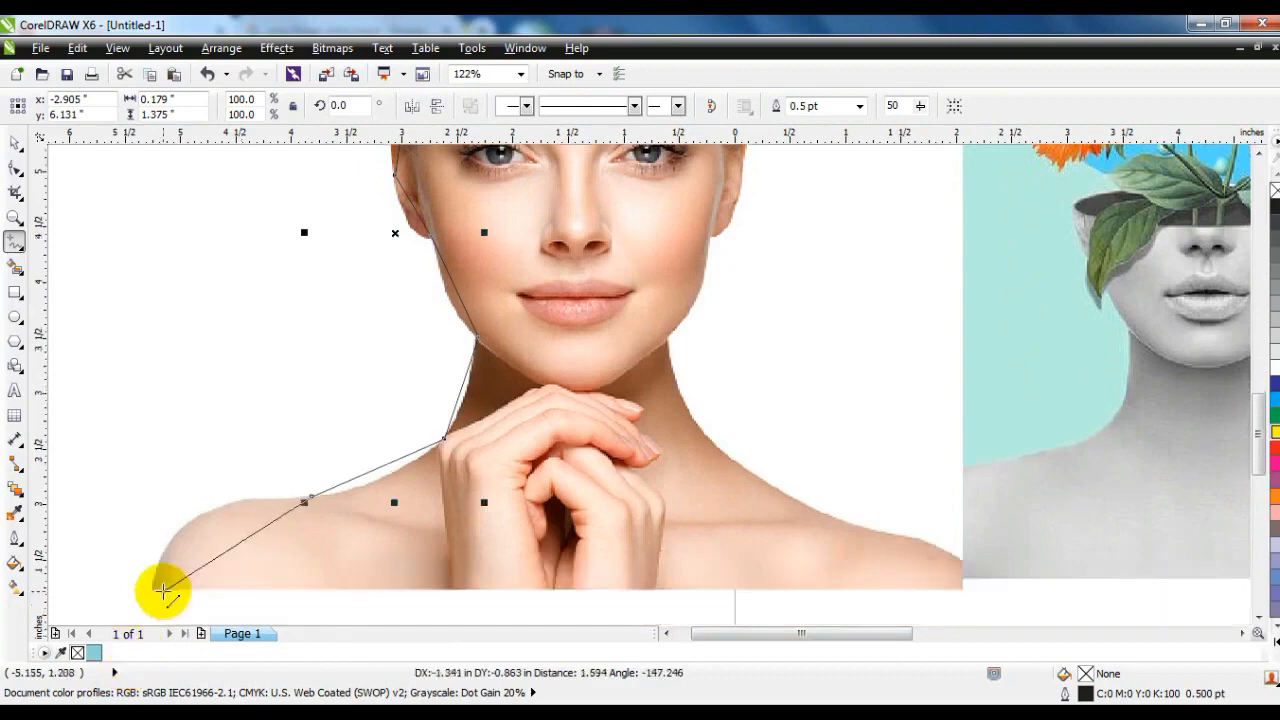
{"action": "left_click", "coordinate": [155, 590]}
{"action": "scroll", "coordinate": [971, 614], "scroll_direction": "down", "scroll_amount": 1}
{"action": "left_click", "coordinate": [963, 550]}
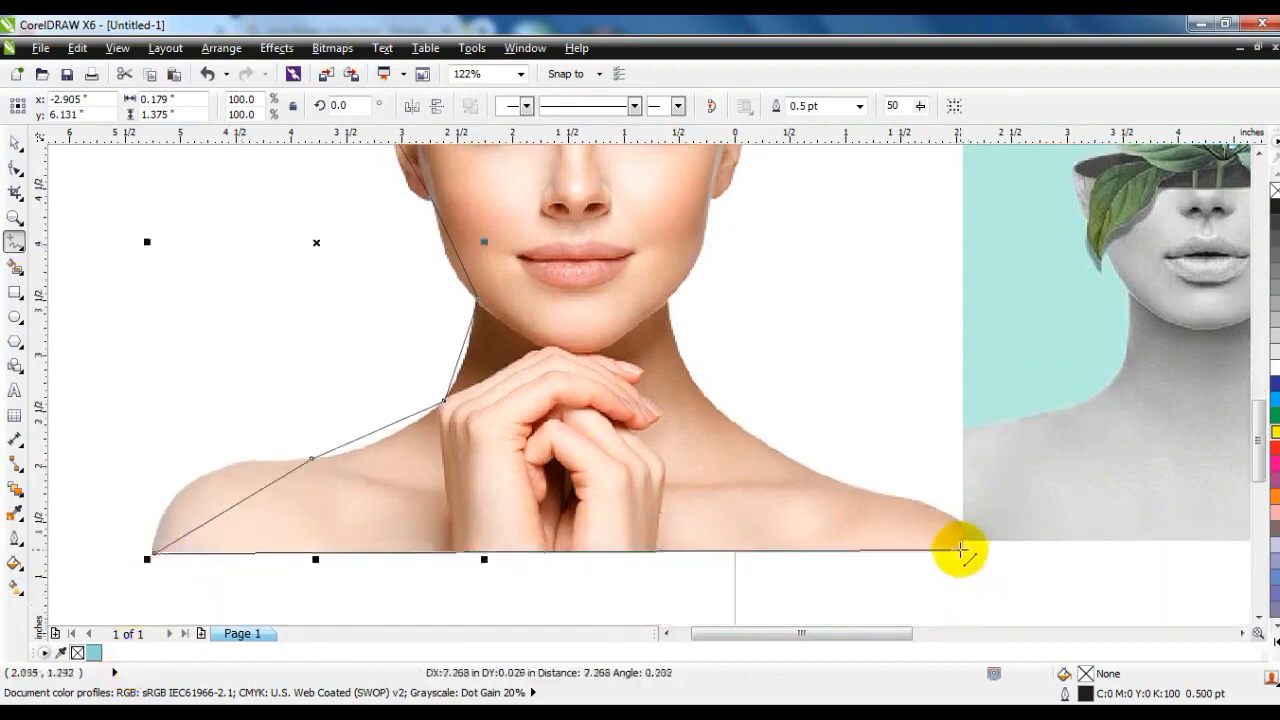
Trace up the right shoulder, neck, cheek and ear, and close the outline across the top of the head.
{"action": "left_click", "coordinate": [961, 524]}
{"action": "left_click", "coordinate": [838, 482]}
{"action": "left_click", "coordinate": [668, 297]}
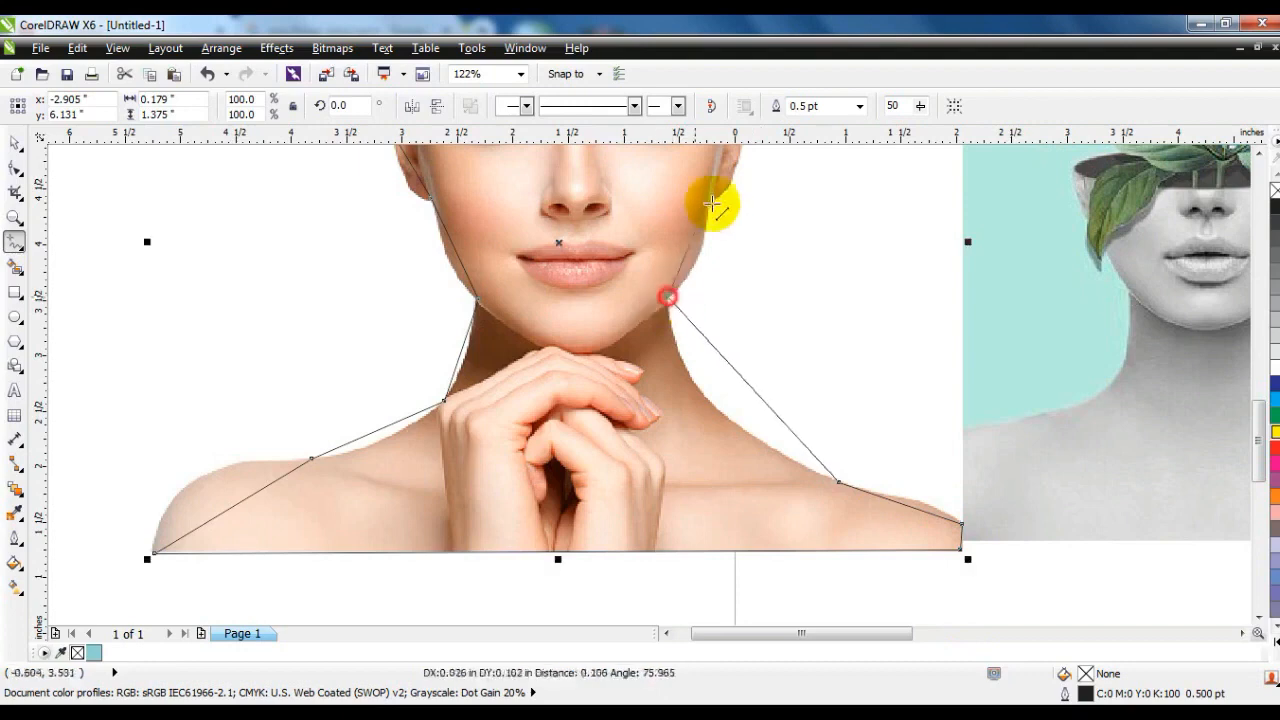
{"action": "left_click", "coordinate": [710, 198]}
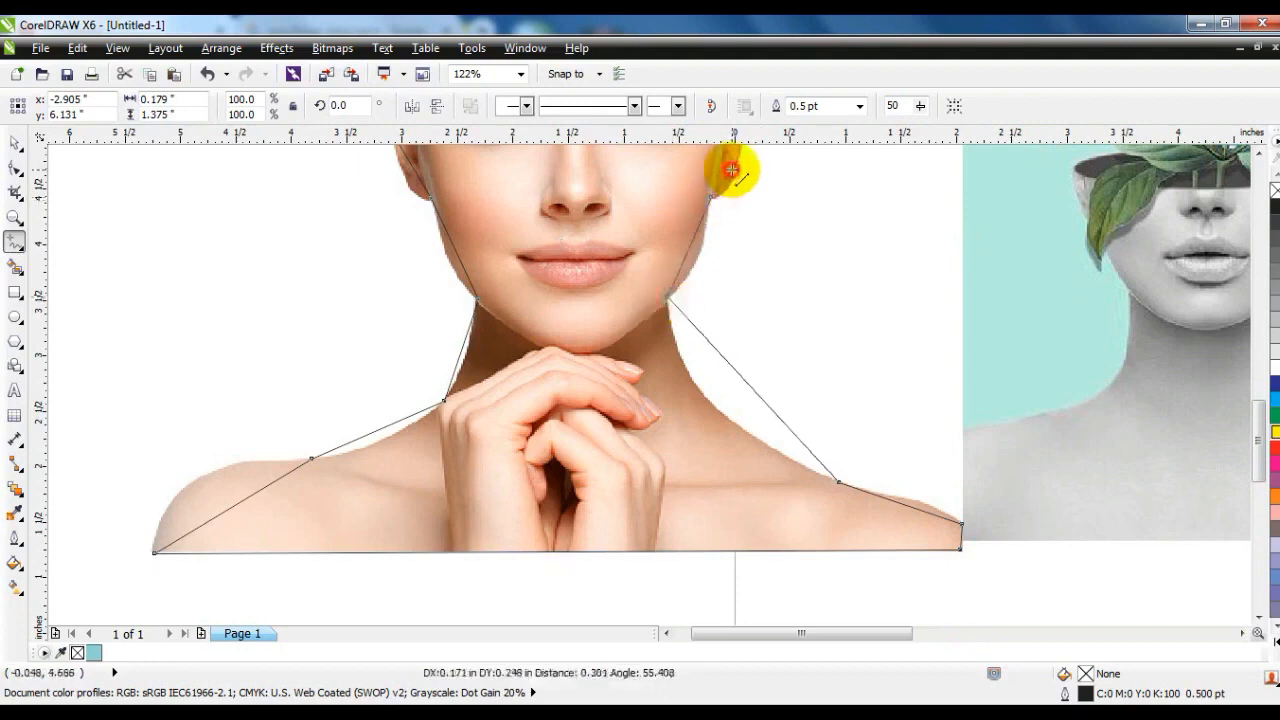
{"action": "scroll", "coordinate": [732, 170], "scroll_direction": "up", "scroll_amount": 3}
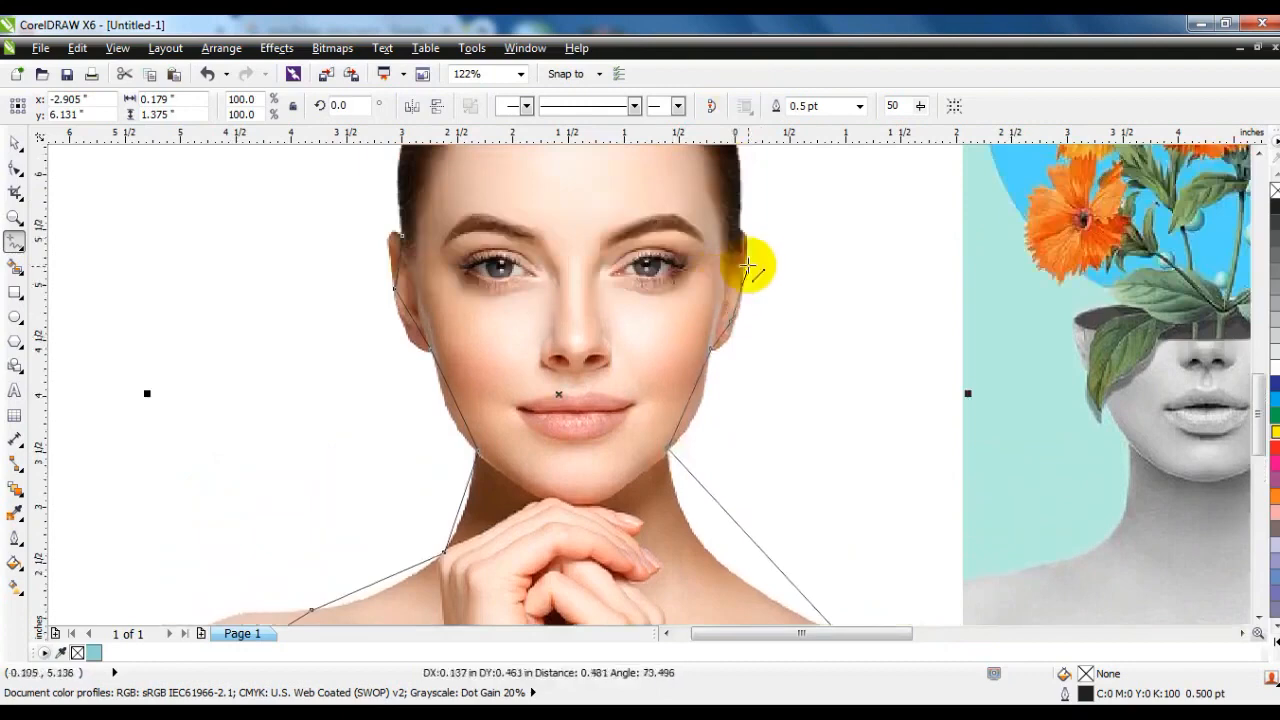
{"action": "left_click", "coordinate": [742, 271]}
{"action": "left_click", "coordinate": [738, 227]}
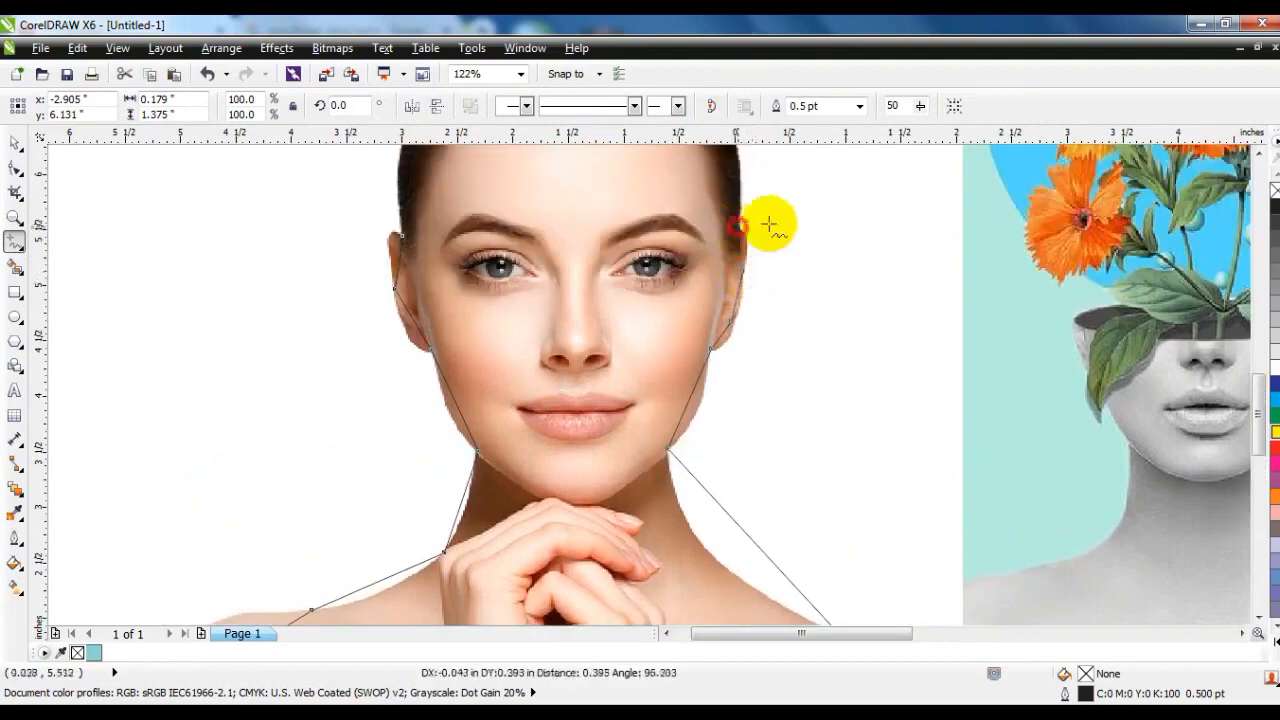
{"action": "left_click", "coordinate": [1260, 154]}
{"action": "left_click", "coordinate": [1260, 154]}
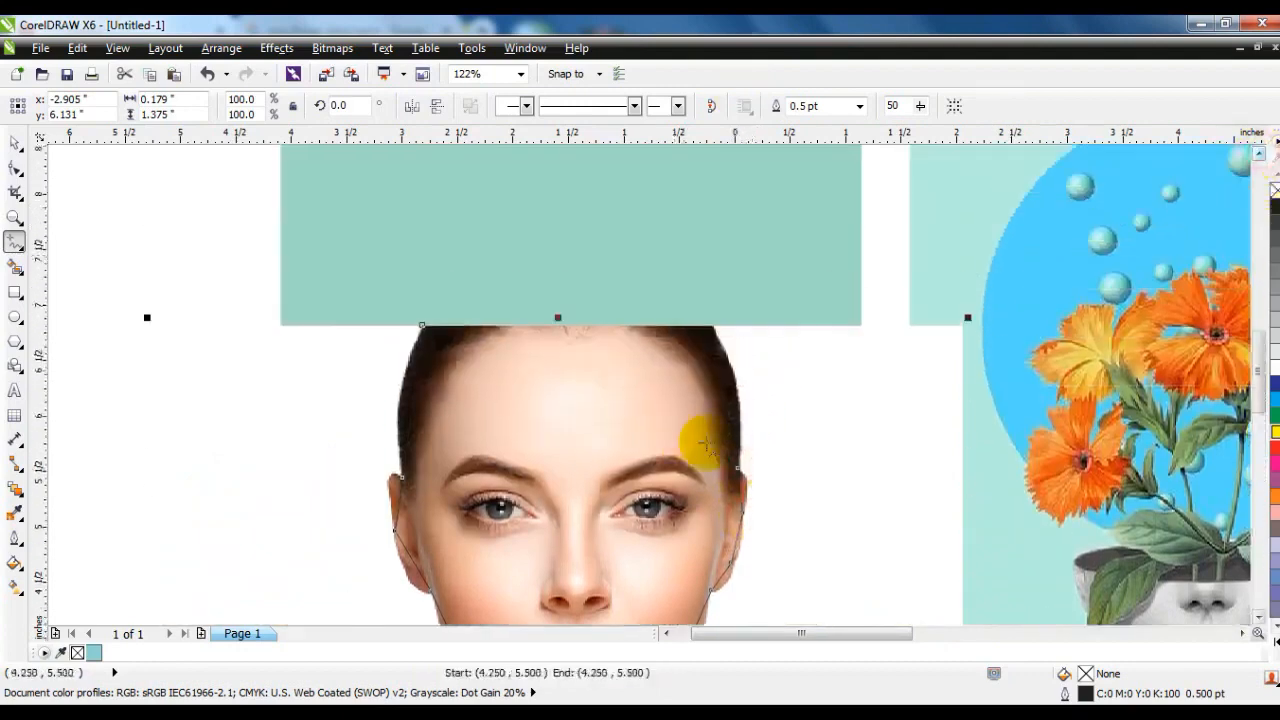
{"action": "left_click", "coordinate": [712, 322]}
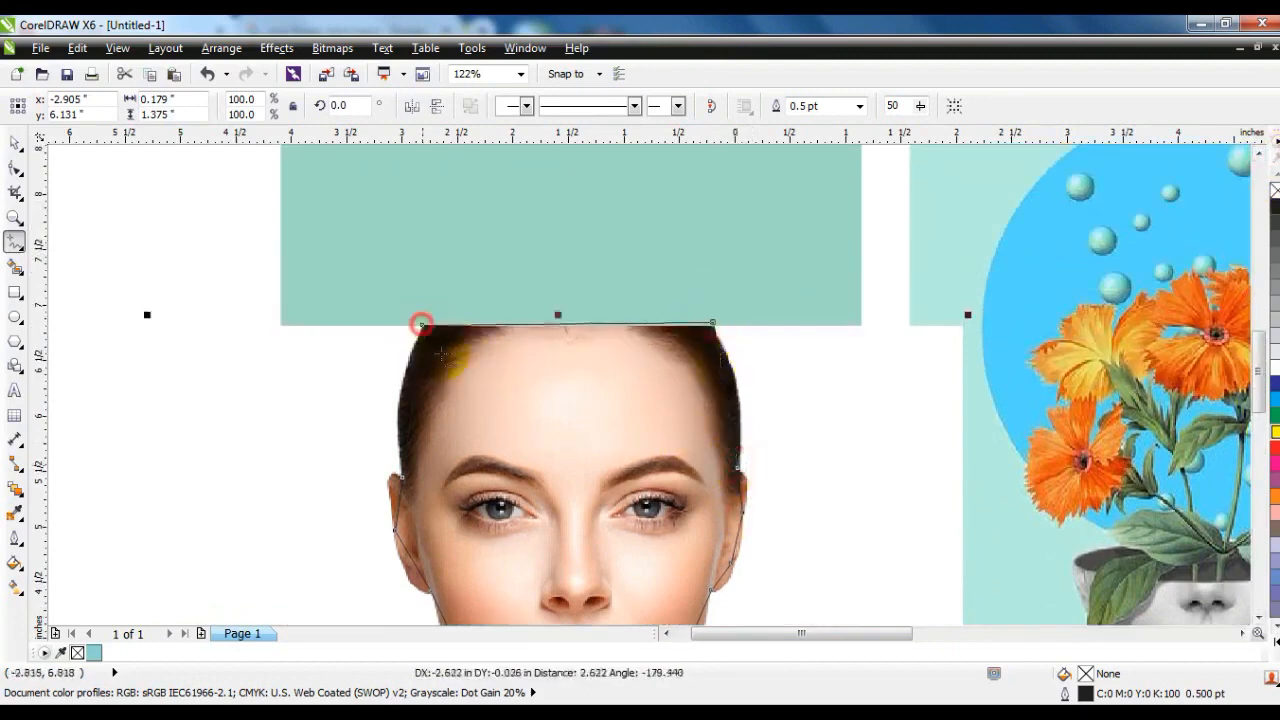
{"action": "left_click", "coordinate": [421, 323]}
Give the traced outline a 3 pt width and a magenta line colour.
{"action": "left_click", "coordinate": [12, 172]}
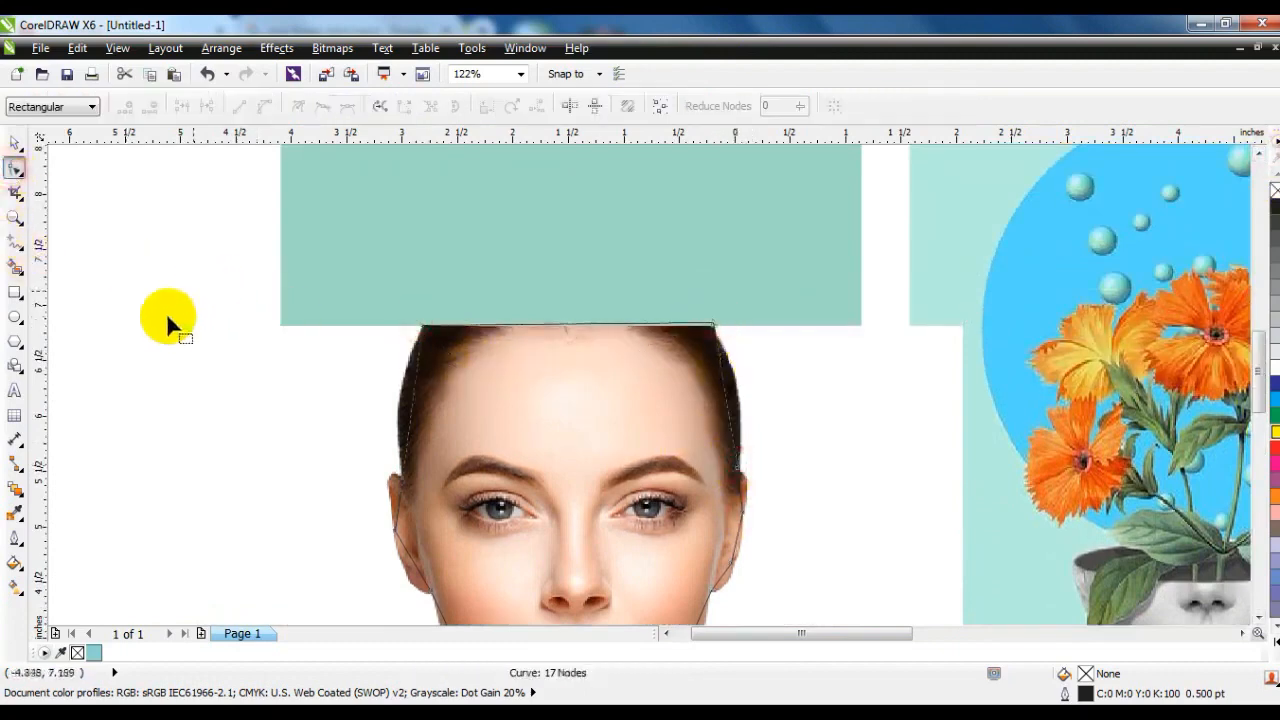
{"action": "left_click", "coordinate": [14, 537]}
{"action": "left_click", "coordinate": [64, 449]}
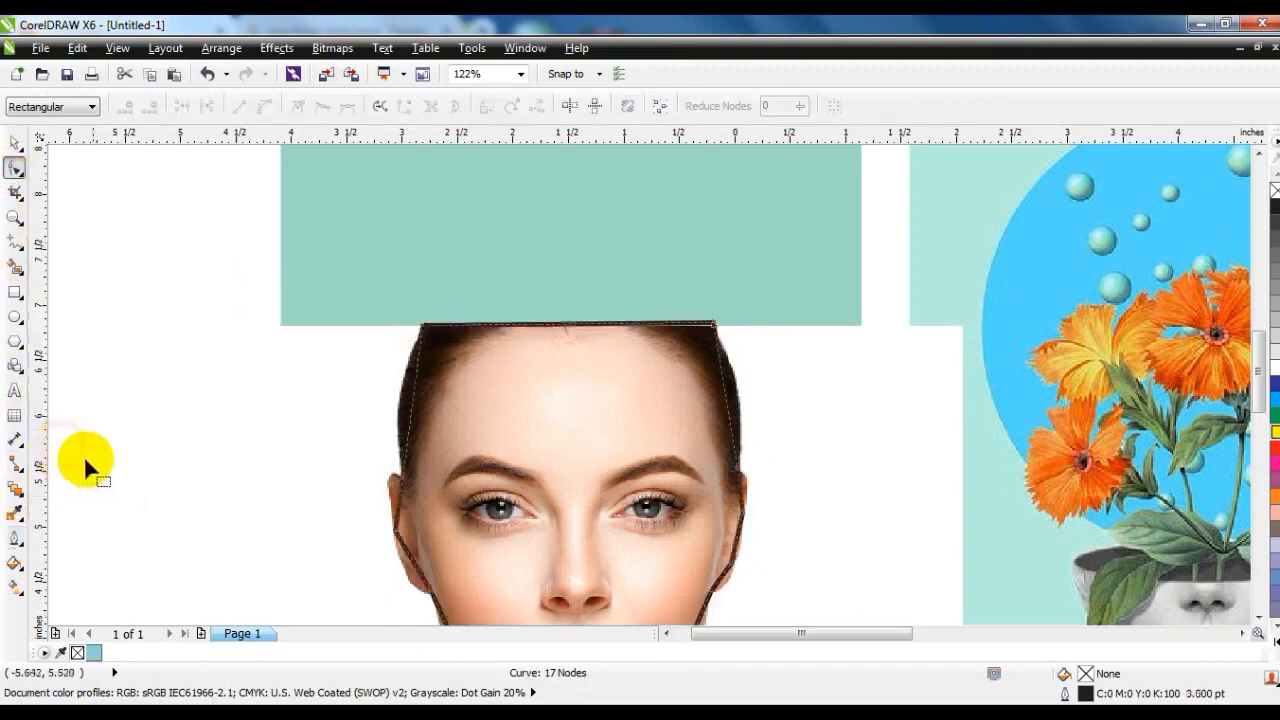
{"action": "right_click", "coordinate": [1274, 466]}
Convert the outline's segments to curves and bend them around the hair and ear on the portrait's left side.
{"action": "scroll", "coordinate": [464, 279], "scroll_direction": "down", "scroll_amount": 2}
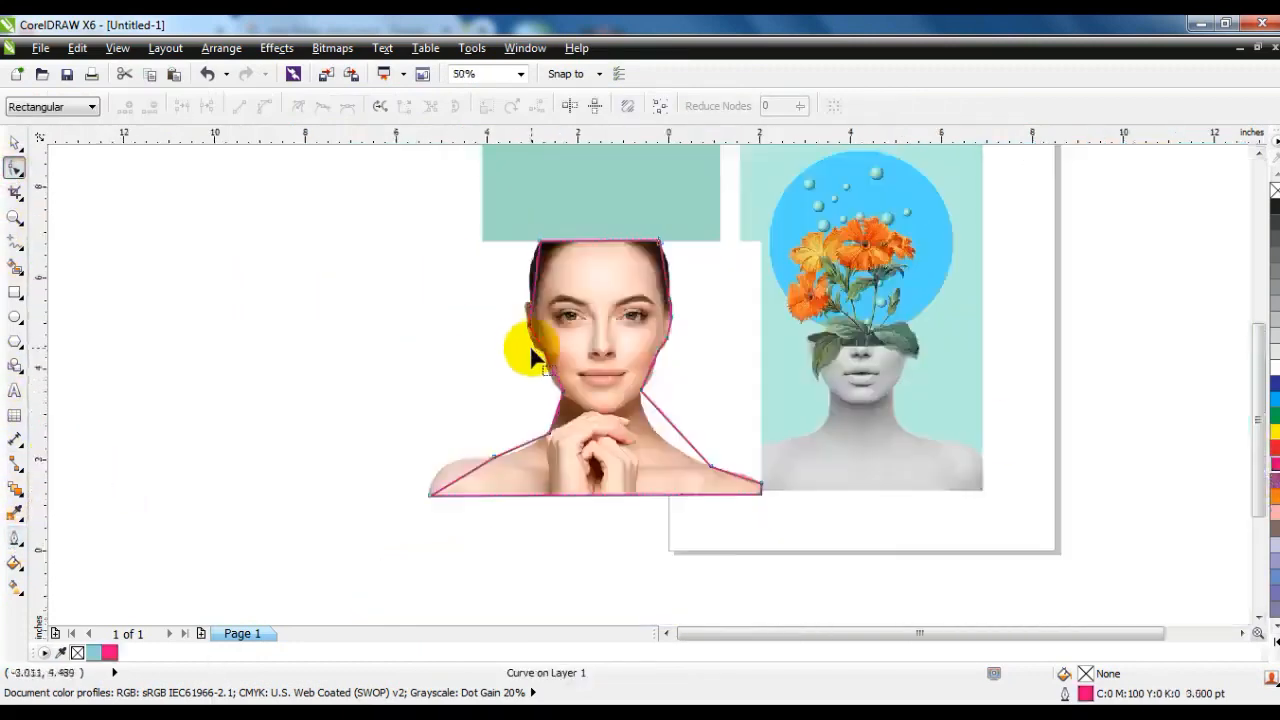
{"action": "left_click_drag", "start_coordinate": [400, 224], "coordinate": [879, 515]}
{"action": "key", "text": "shift+F2"}
{"action": "left_click", "coordinate": [264, 108]}
{"action": "left_click_drag", "start_coordinate": [545, 213], "coordinate": [711, 400]}
{"action": "left_click", "coordinate": [15, 218]}
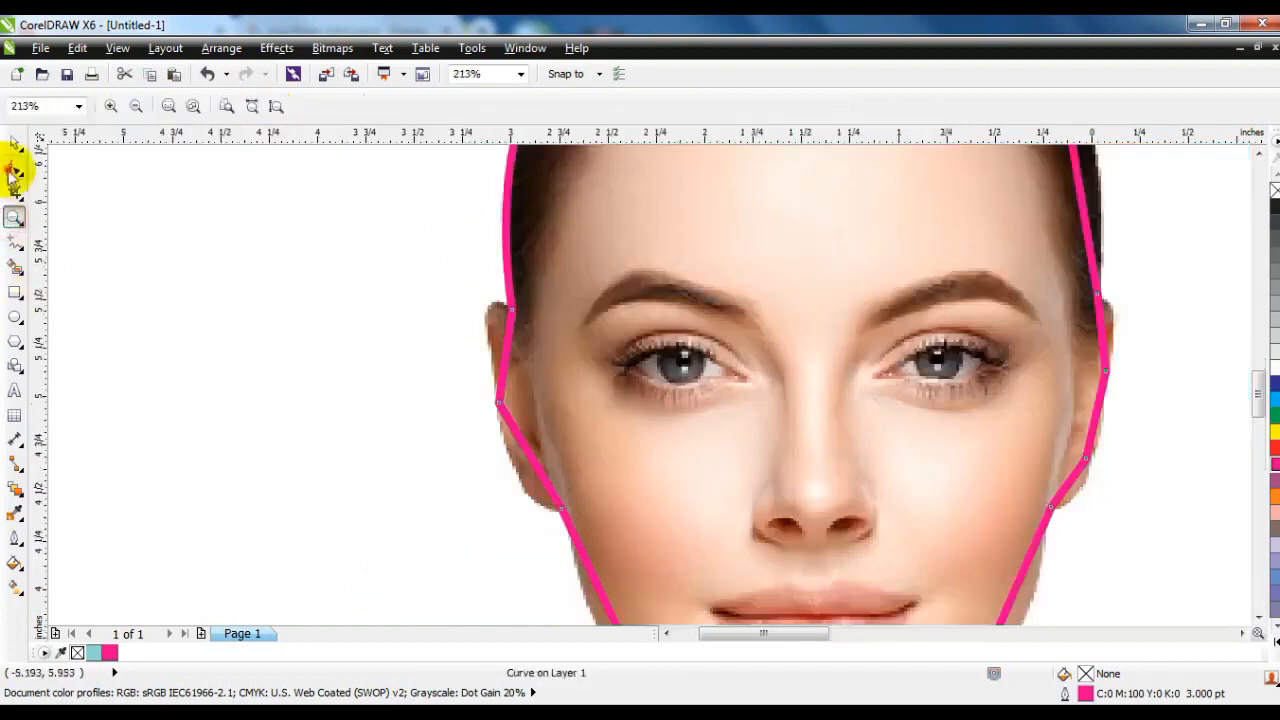
{"action": "left_click", "coordinate": [15, 168]}
{"action": "left_click", "coordinate": [508, 345]}
{"action": "left_click_drag", "start_coordinate": [508, 345], "coordinate": [472, 288]}
{"action": "left_click_drag", "start_coordinate": [530, 467], "coordinate": [523, 494]}
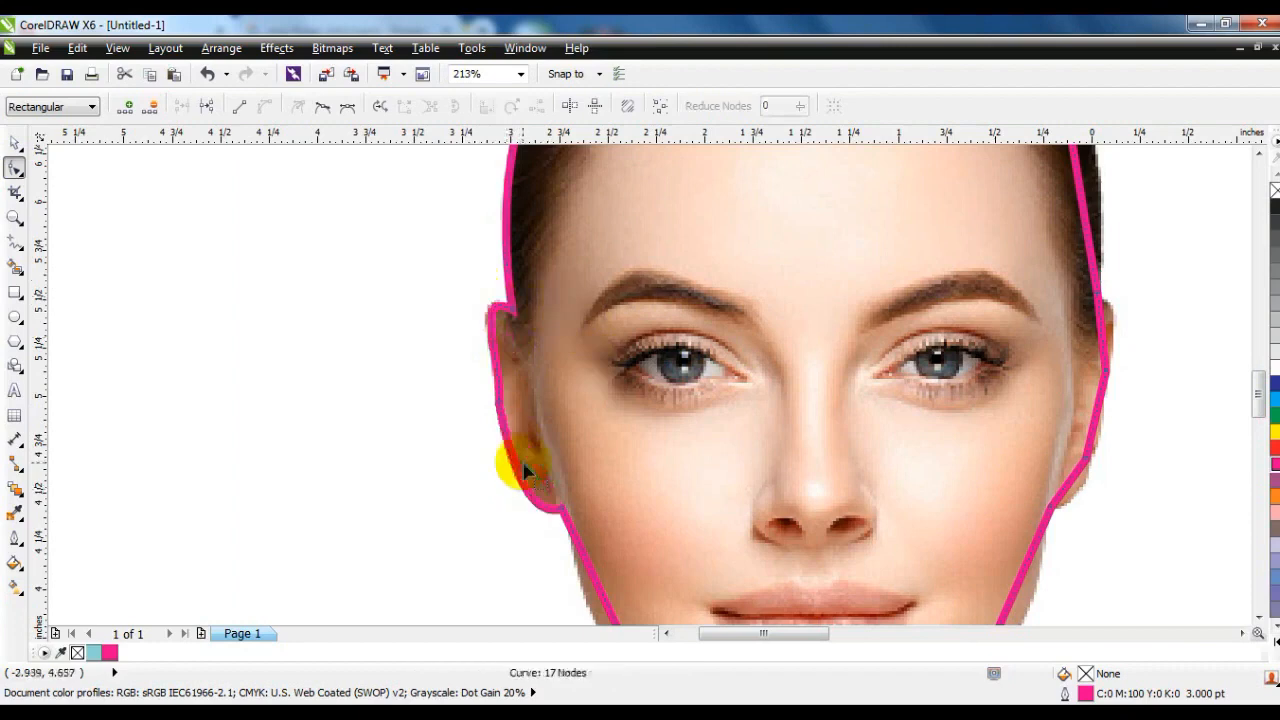
{"action": "right_click", "coordinate": [522, 468]}
{"action": "left_click", "coordinate": [375, 315]}
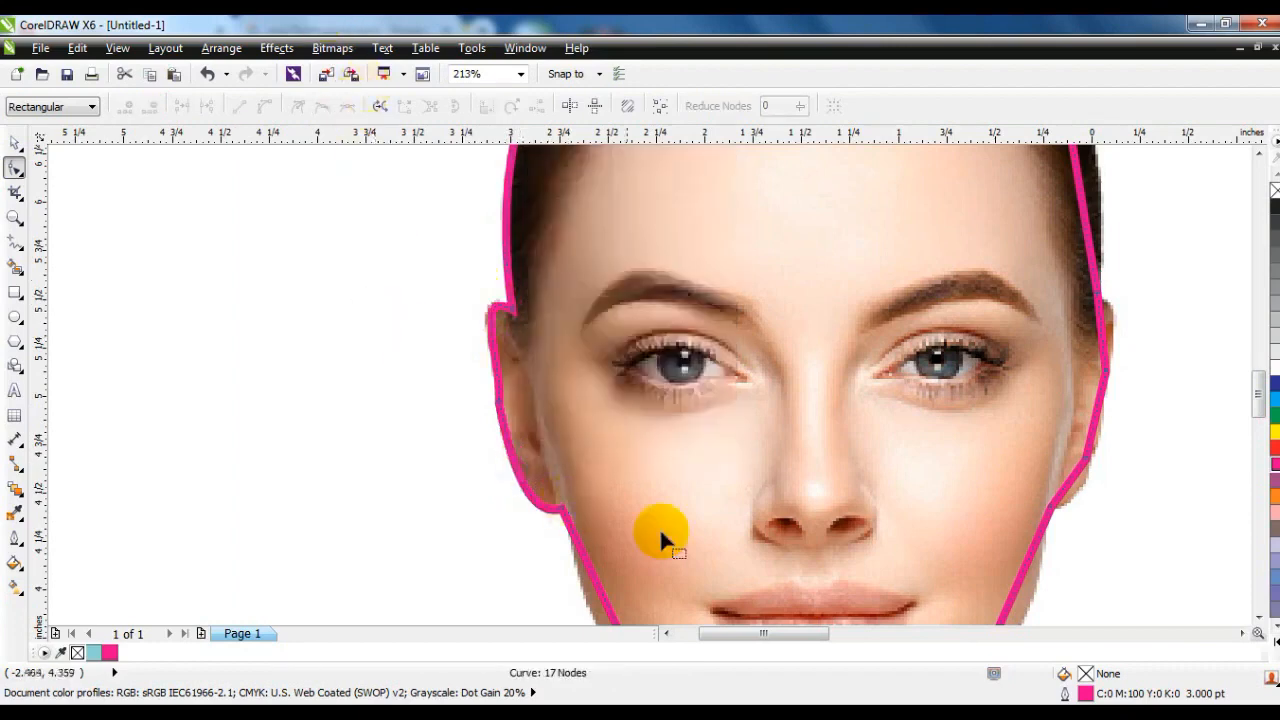
Bend the outline's segments to follow the ear and hair on the portrait's right side.
{"action": "left_click_drag", "start_coordinate": [1073, 487], "coordinate": [1077, 487]}
{"action": "left_click_drag", "start_coordinate": [1096, 423], "coordinate": [1100, 426]}
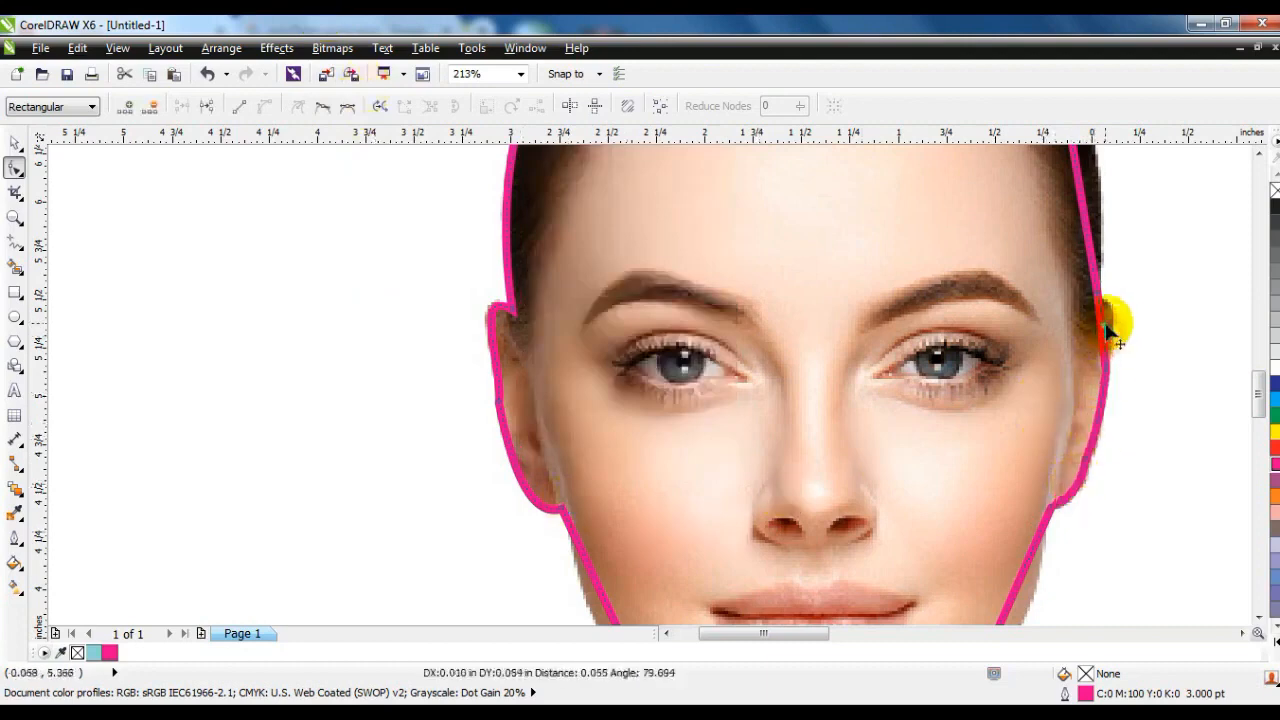
{"action": "scroll", "coordinate": [694, 371], "scroll_direction": "down", "scroll_amount": 3}
{"action": "left_click_drag", "start_coordinate": [785, 231], "coordinate": [791, 231]}
Curve the remaining outline segments to fit the neck, both shoulders and both cheeks.
{"action": "mouse_move", "coordinate": [774, 472]}
{"action": "left_mouse_down"}
{"action": "mouse_move", "coordinate": [754, 494]}
{"action": "mouse_move", "coordinate": [766, 484]}
{"action": "left_mouse_up"}
{"action": "left_click_drag", "start_coordinate": [929, 588], "coordinate": [924, 574]}
{"action": "left_click_drag", "start_coordinate": [412, 578], "coordinate": [385, 560]}
{"action": "left_click_drag", "start_coordinate": [509, 525], "coordinate": [585, 471]}
{"action": "left_click_drag", "start_coordinate": [575, 391], "coordinate": [572, 401]}
{"action": "left_click_drag", "start_coordinate": [559, 354], "coordinate": [560, 352]}
{"action": "left_click", "coordinate": [15, 144]}
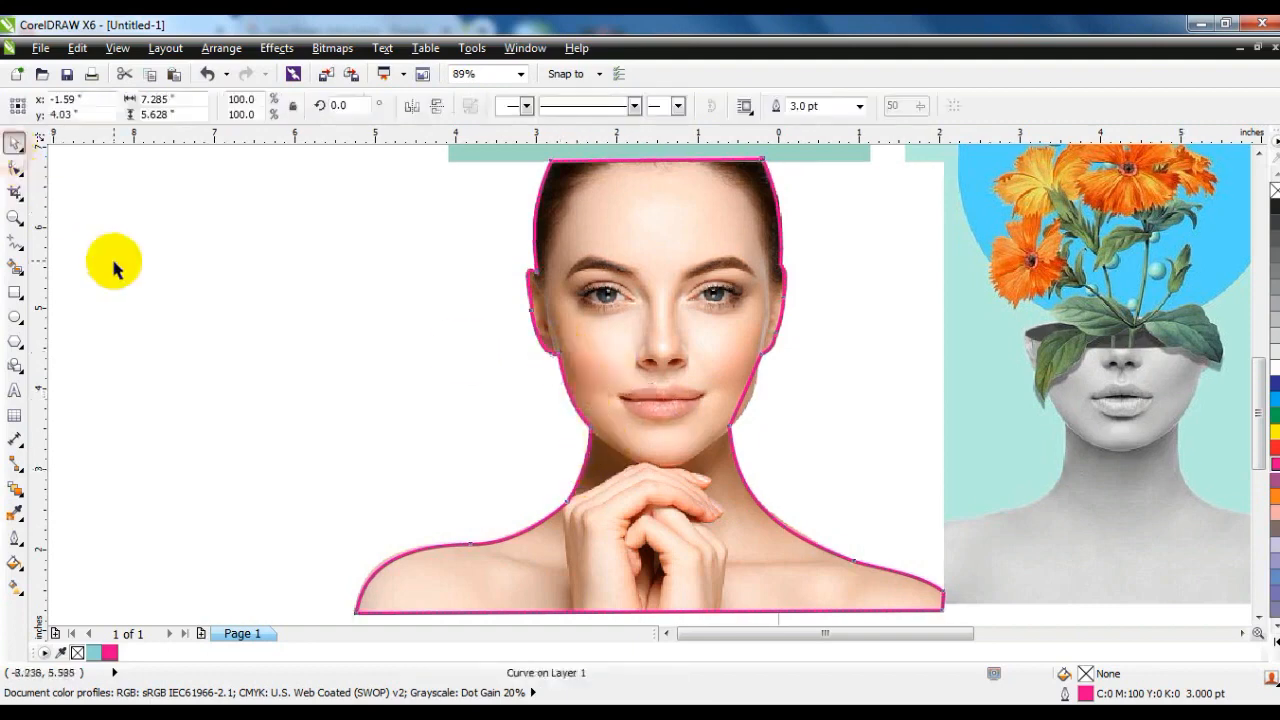
{"action": "left_click", "coordinate": [15, 168]}
{"action": "left_click_drag", "start_coordinate": [748, 400], "coordinate": [749, 405]}
{"action": "left_click", "coordinate": [15, 144]}
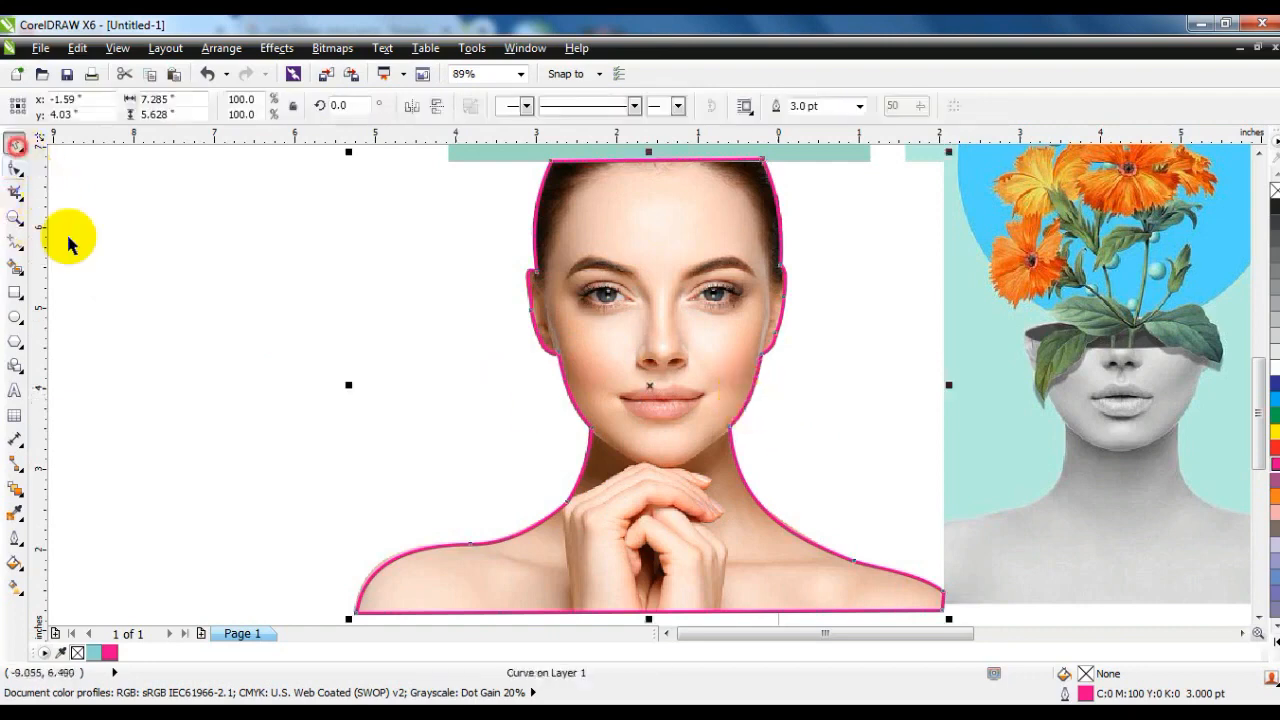
PowerClip the portrait photo inside the traced outline and remove the magenta line.
{"action": "left_click", "coordinate": [195, 379]}
{"action": "left_click", "coordinate": [477, 300]}
{"action": "left_click", "coordinate": [276, 48]}
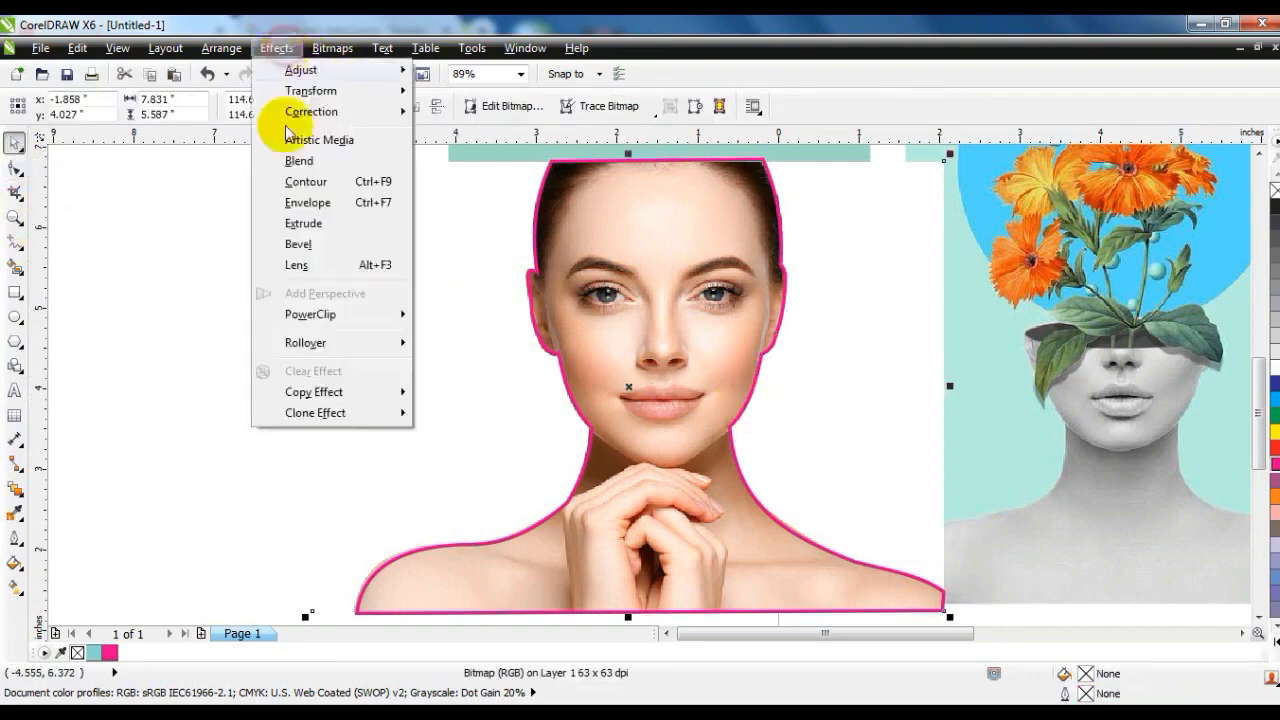
{"action": "mouse_move", "coordinate": [319, 322]}
{"action": "left_click", "coordinate": [455, 314]}
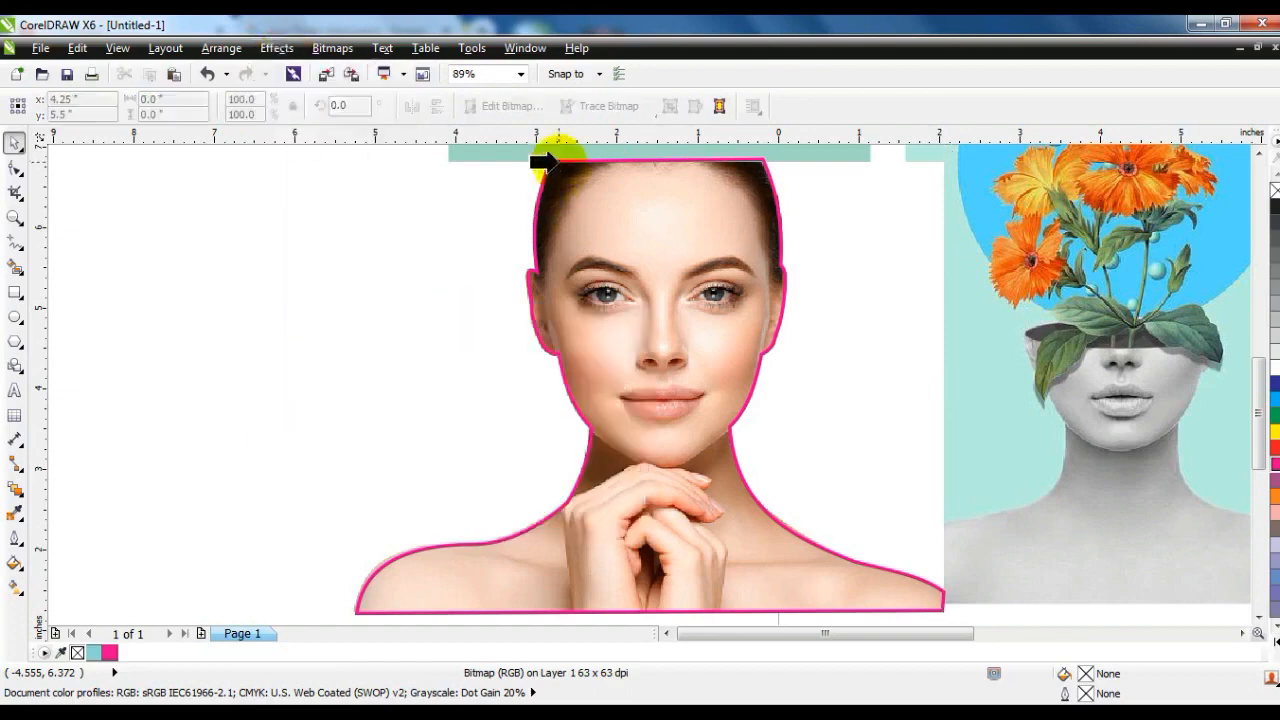
{"action": "left_click", "coordinate": [553, 162]}
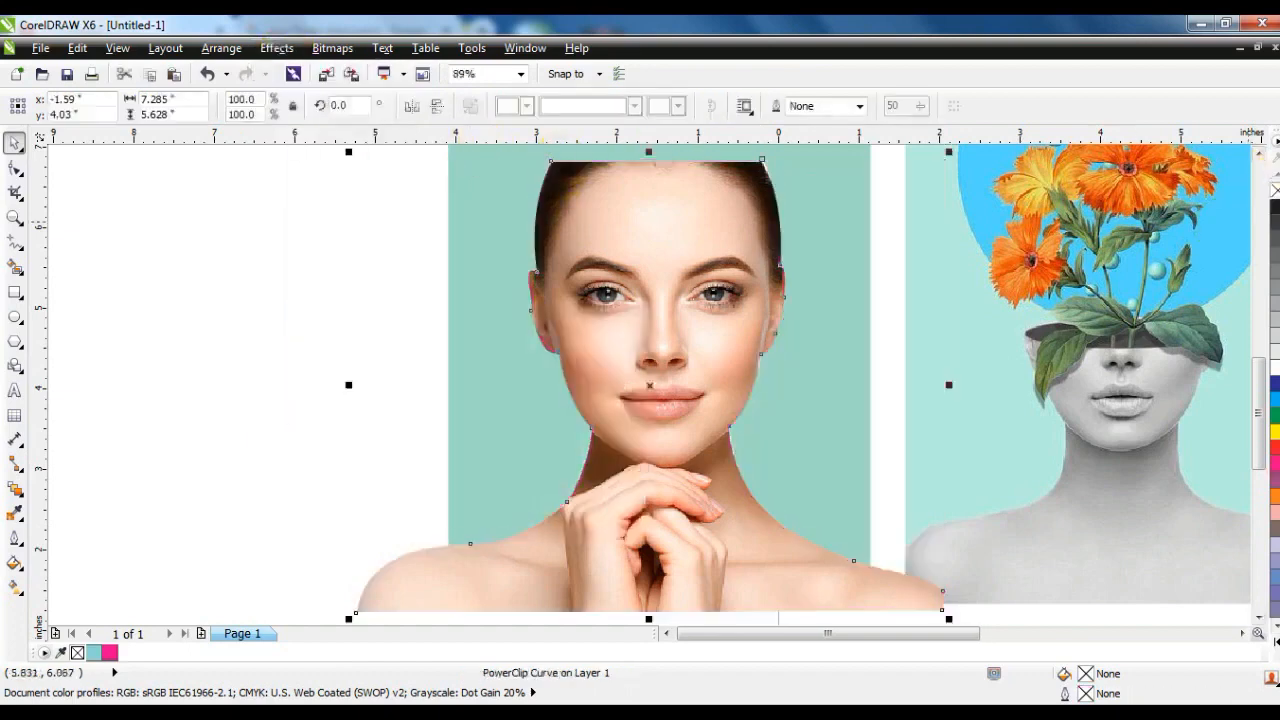
Centre the clipped portrait horizontally on the mint rectangle.
{"action": "left_click", "coordinate": [849, 416], "text": "shift"}
{"action": "key", "text": "c"}
{"action": "key", "text": "shift+F2"}
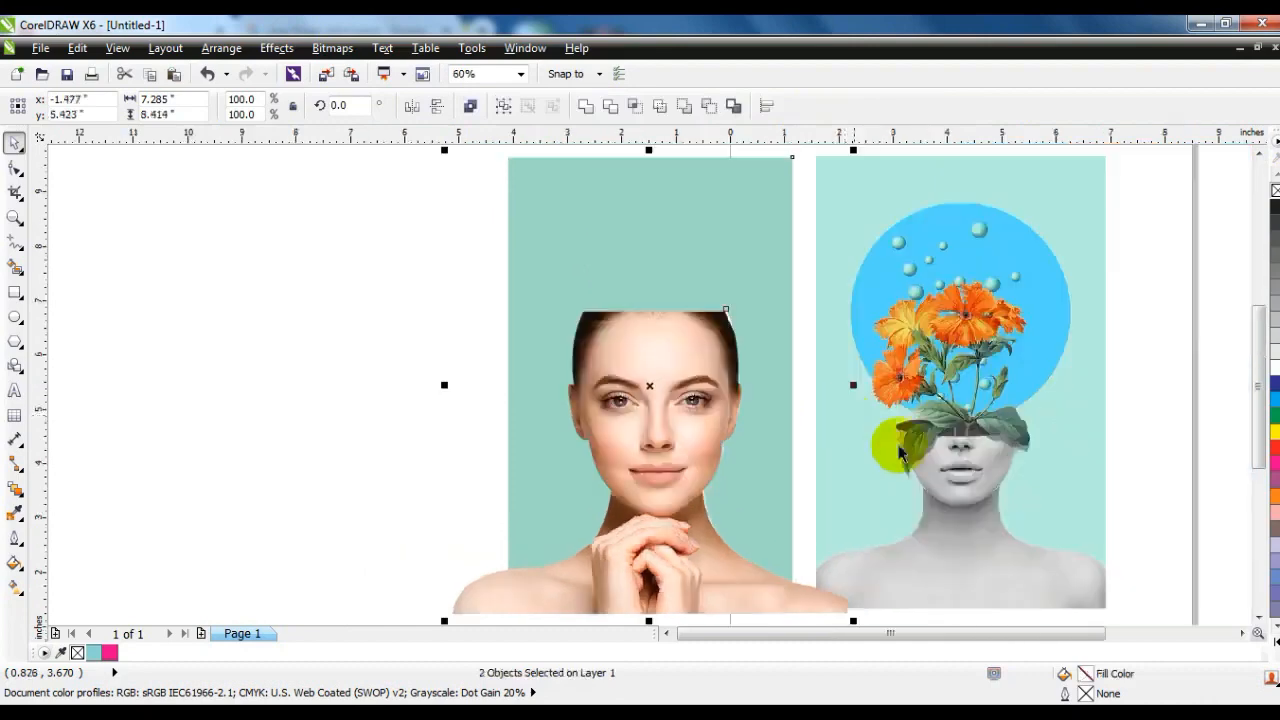
{"action": "key", "text": "Escape"}
Open the portrait's PowerClip contents for editing and convert the photo to a Grayscale (8-bit) bitmap.
{"action": "right_click", "coordinate": [676, 449]}
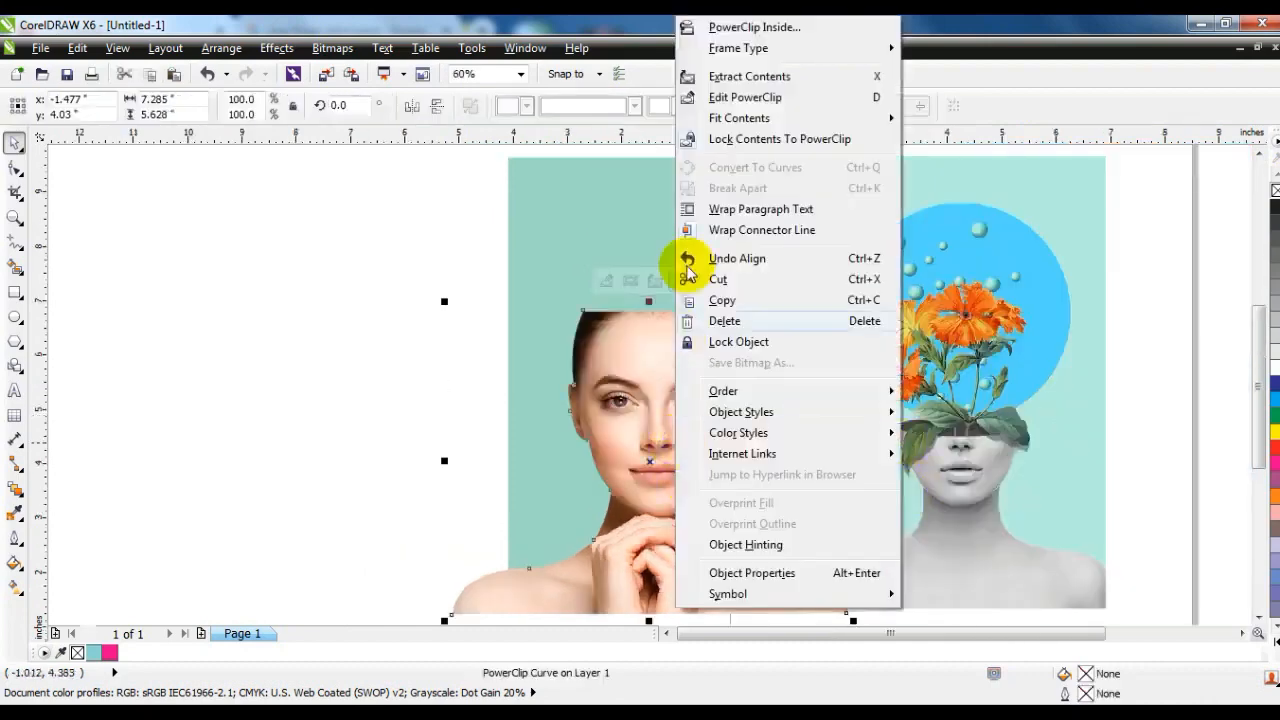
{"action": "left_click", "coordinate": [711, 94]}
{"action": "left_click", "coordinate": [635, 423]}
{"action": "left_click", "coordinate": [332, 48]}
{"action": "left_click", "coordinate": [400, 70]}
{"action": "left_click", "coordinate": [1020, 288]}
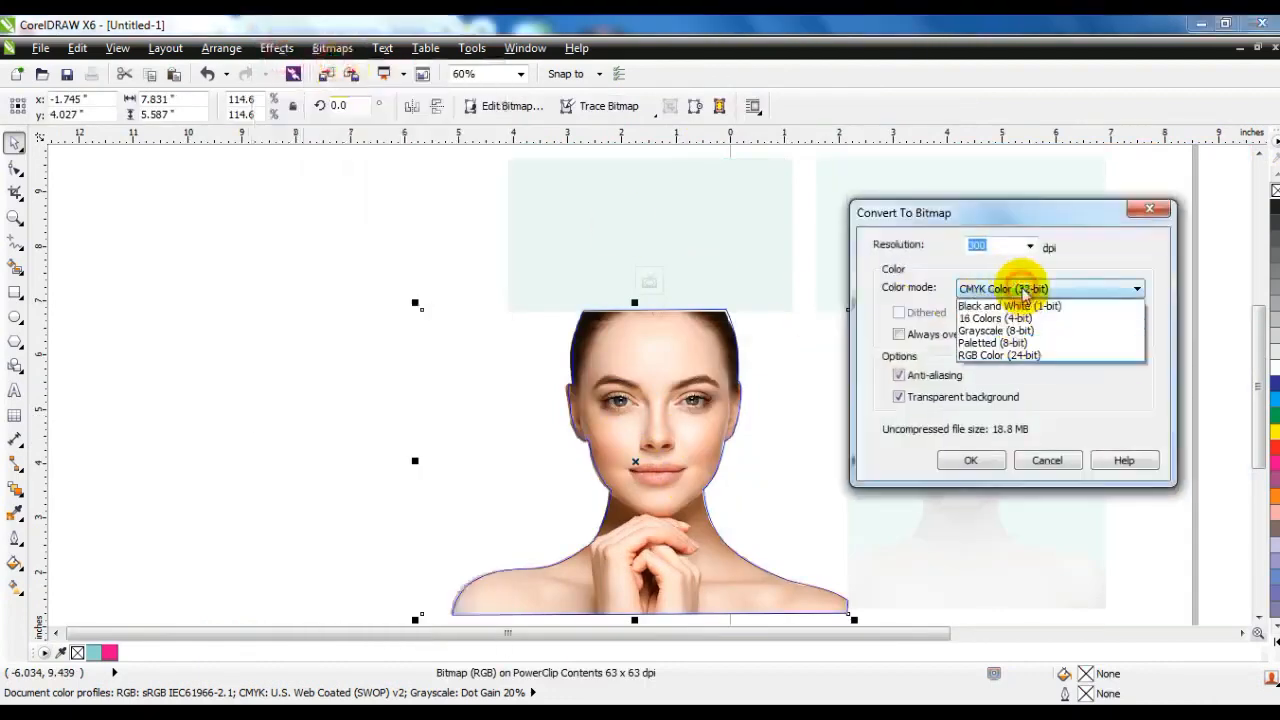
{"action": "left_click", "coordinate": [1000, 330]}
{"action": "left_click", "coordinate": [962, 460]}
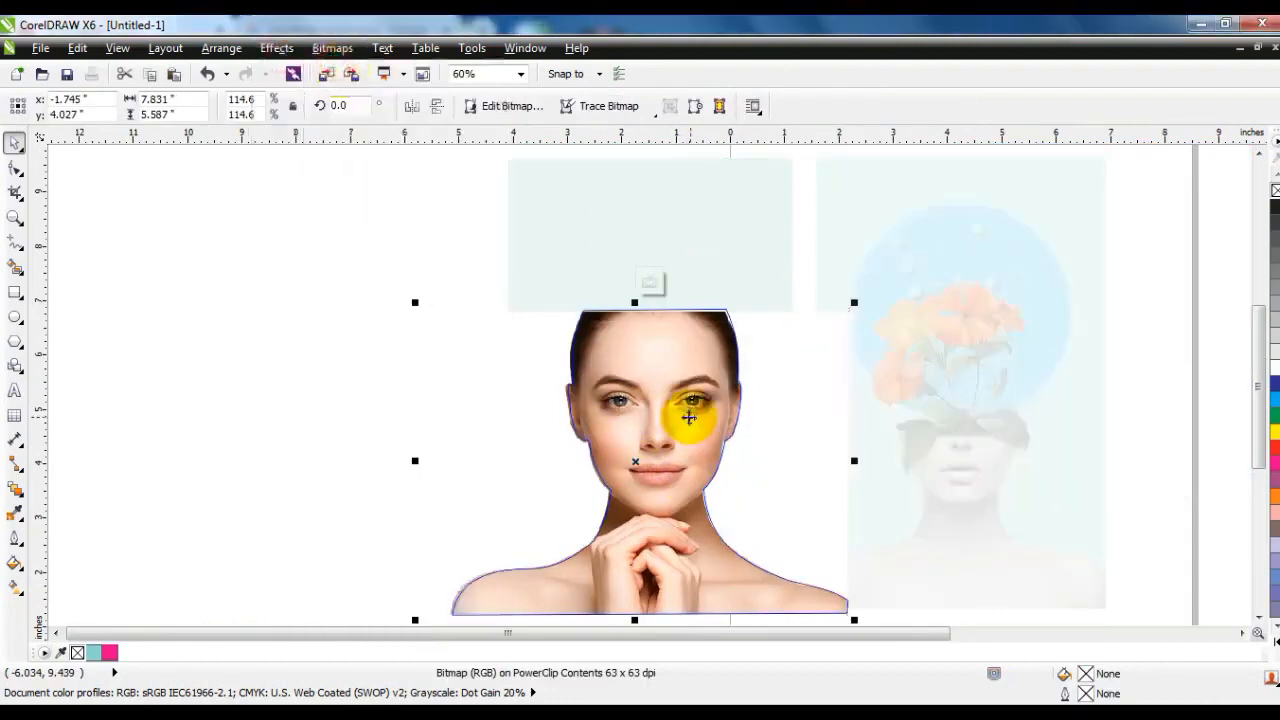
Adjust the grayscale photo's brightness to -21 with contrast 8 and intensity 2, and finish editing the PowerClip contents.
{"action": "left_click", "coordinate": [277, 48]}
{"action": "mouse_move", "coordinate": [300, 70]}
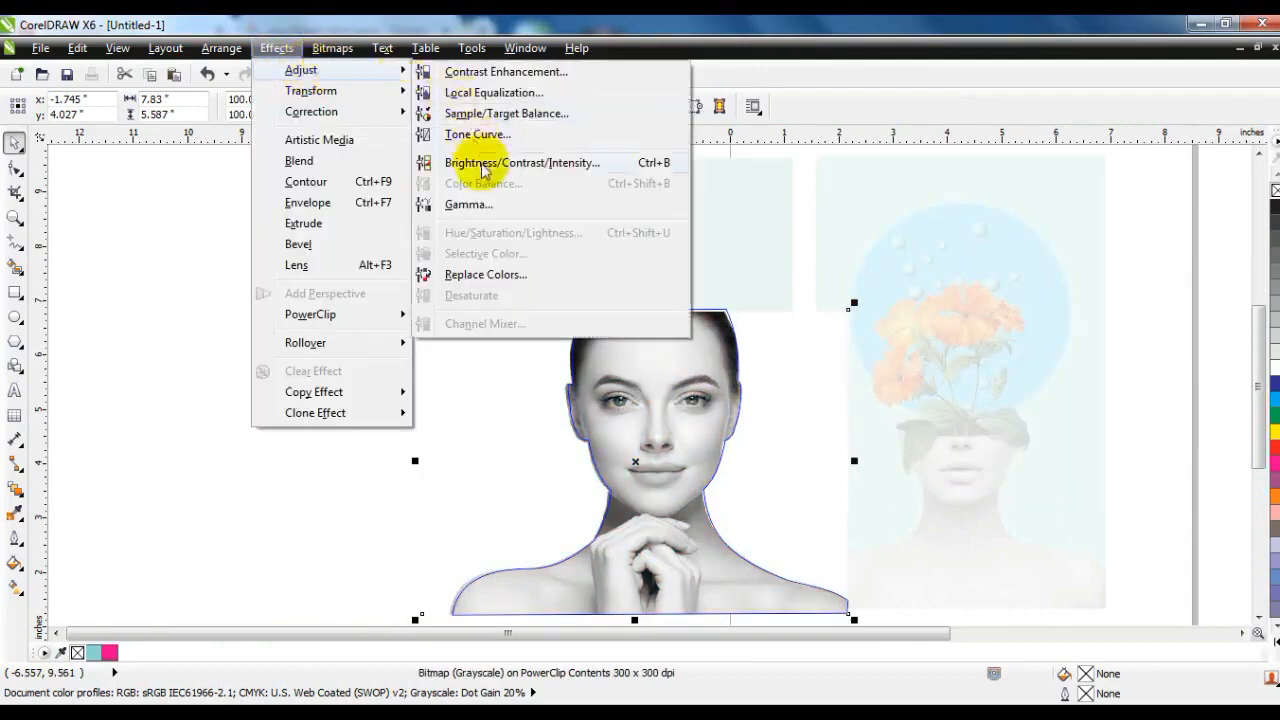
{"action": "left_click", "coordinate": [483, 163]}
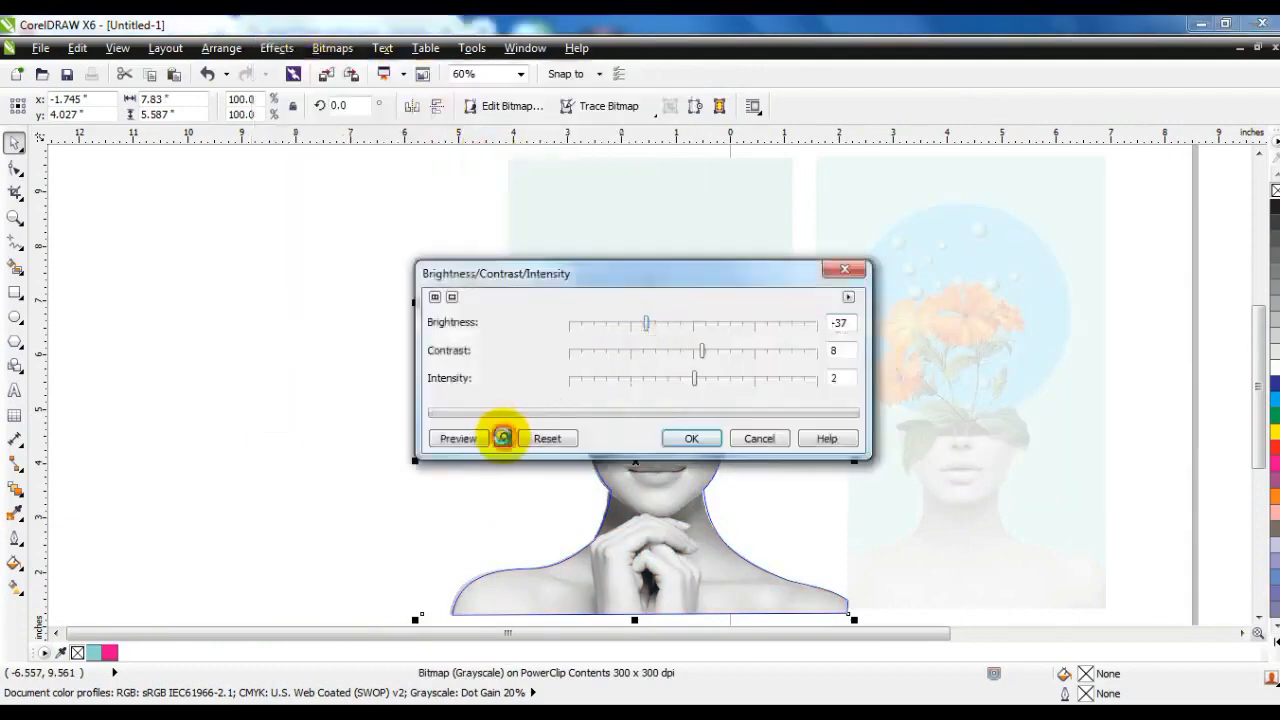
{"action": "left_click", "coordinate": [502, 437]}
{"action": "left_click_drag", "start_coordinate": [648, 323], "coordinate": [668, 330]}
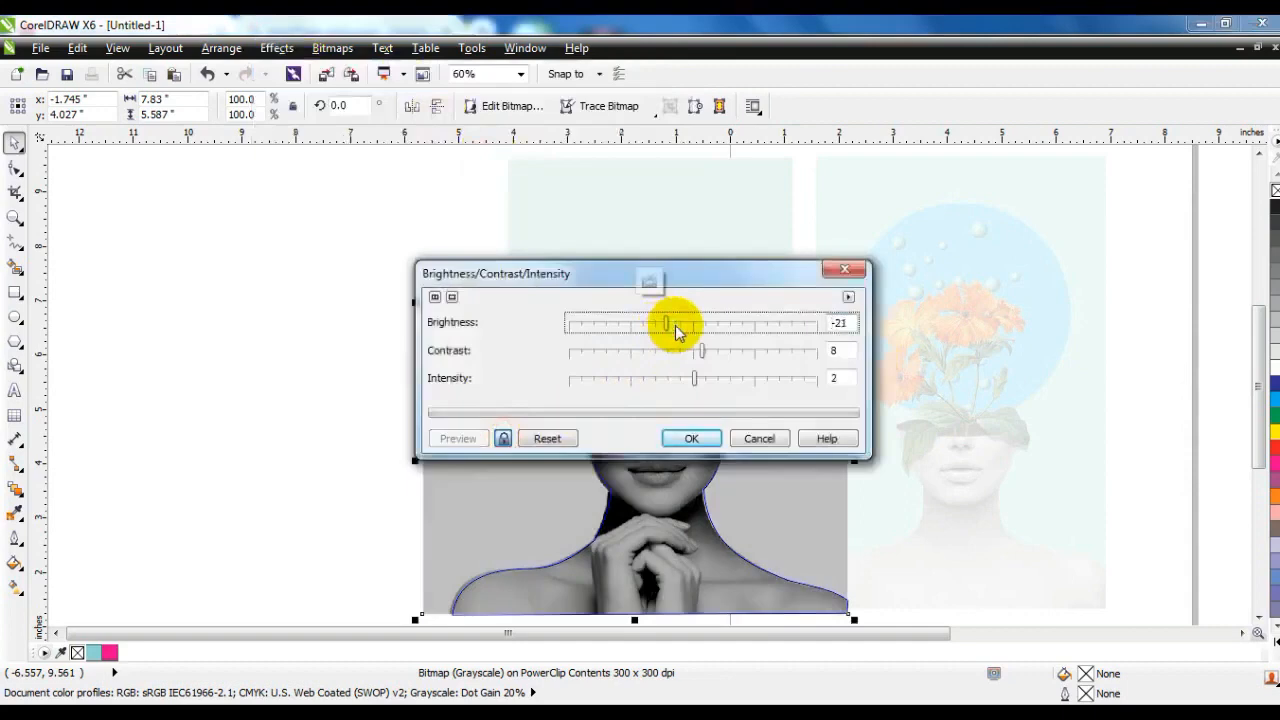
{"action": "left_click", "coordinate": [715, 442]}
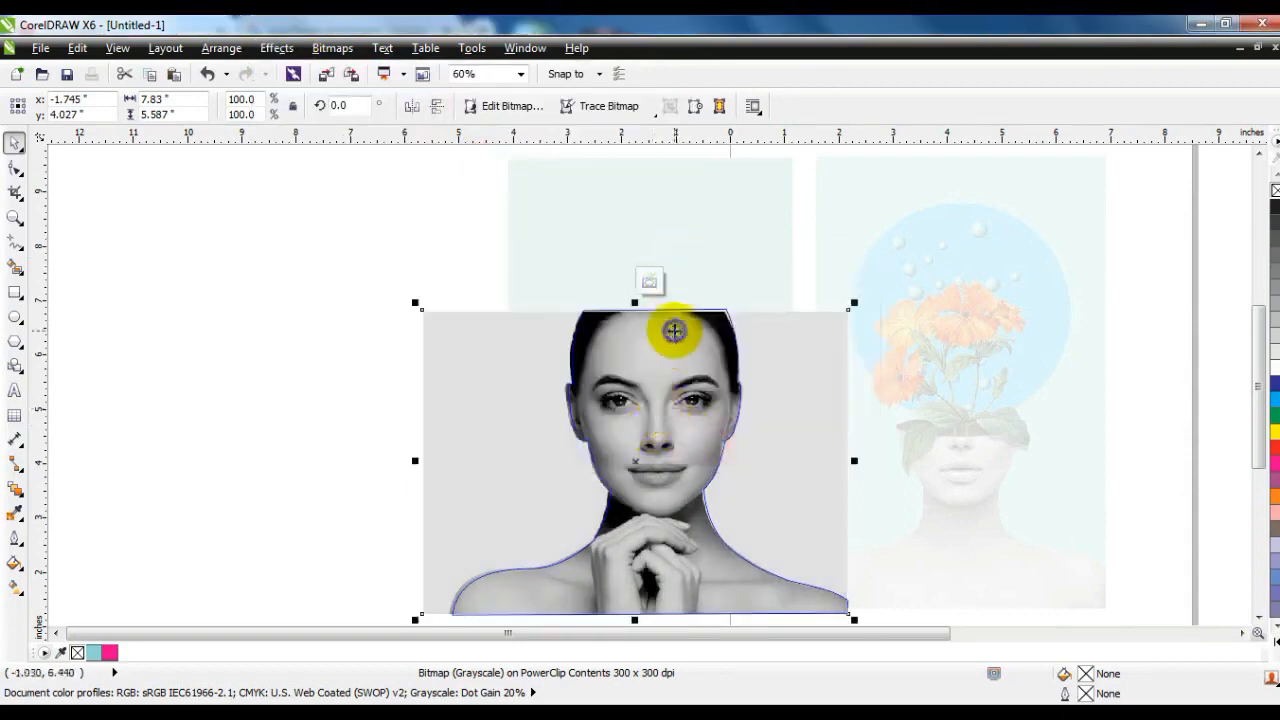
{"action": "right_click", "coordinate": [674, 331]}
{"action": "left_click", "coordinate": [722, 146]}
{"action": "left_click", "coordinate": [383, 305]}
Scale the clipped portrait down to about 6.65 inches wide and centre it horizontally on the mint rectangle.
{"action": "left_click", "coordinate": [670, 454]}
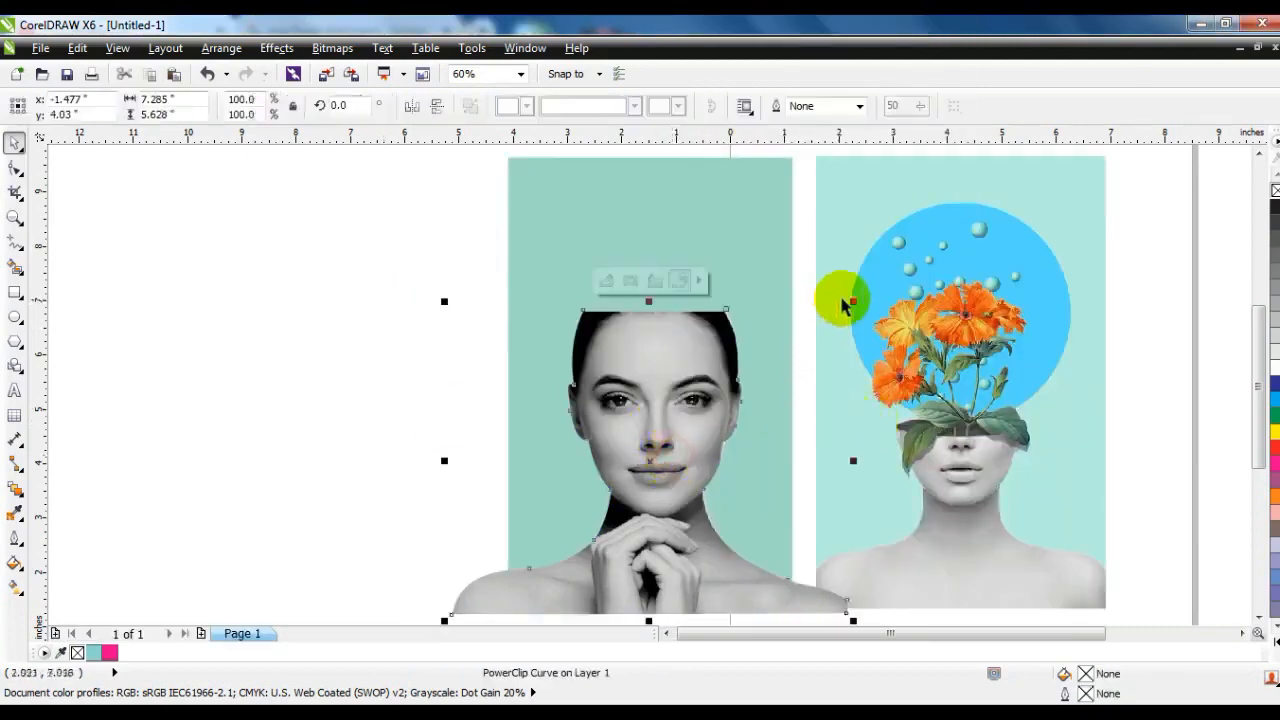
{"action": "left_click_drag", "start_coordinate": [853, 301], "coordinate": [845, 334]}
{"action": "left_click", "coordinate": [748, 306], "text": "shift"}
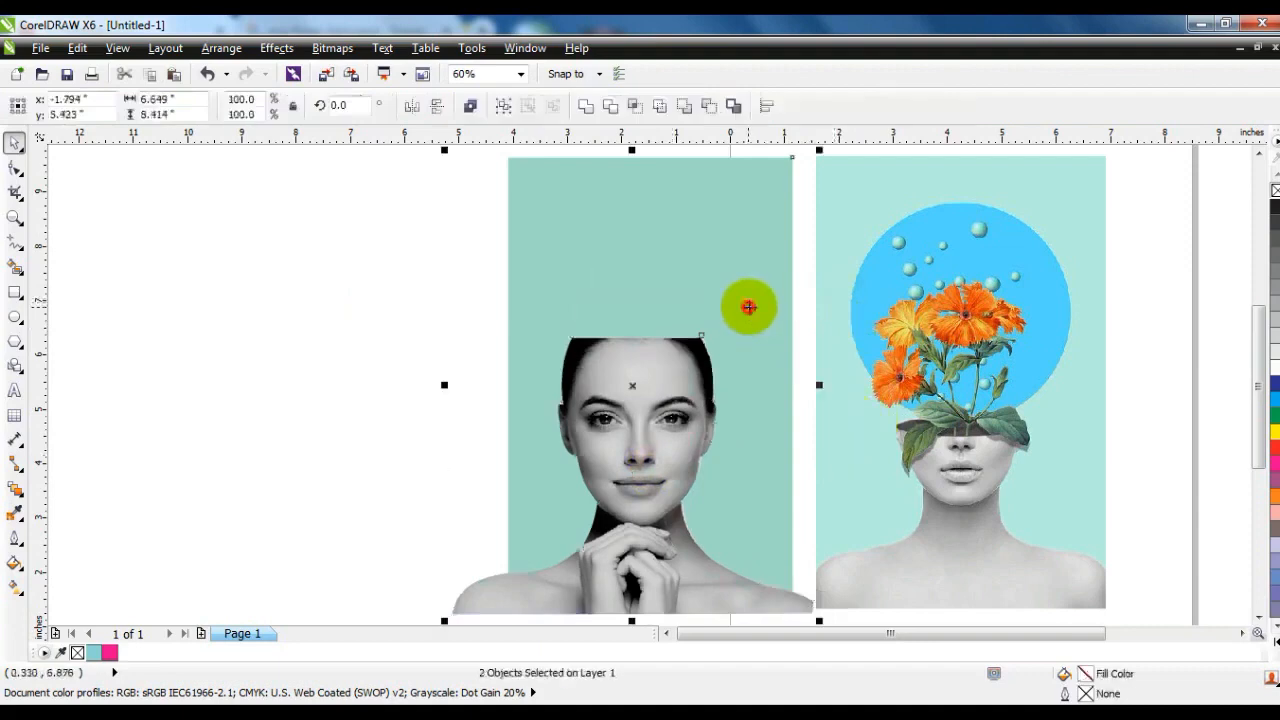
{"action": "key", "text": "c"}
{"action": "left_click", "coordinate": [420, 350]}
Draw an ellipse across the portrait's eyes and adjust it to about 3.27 by 1.08 inches.
{"action": "left_click", "coordinate": [15, 217]}
{"action": "left_click_drag", "start_coordinate": [402, 272], "coordinate": [1197, 509]}
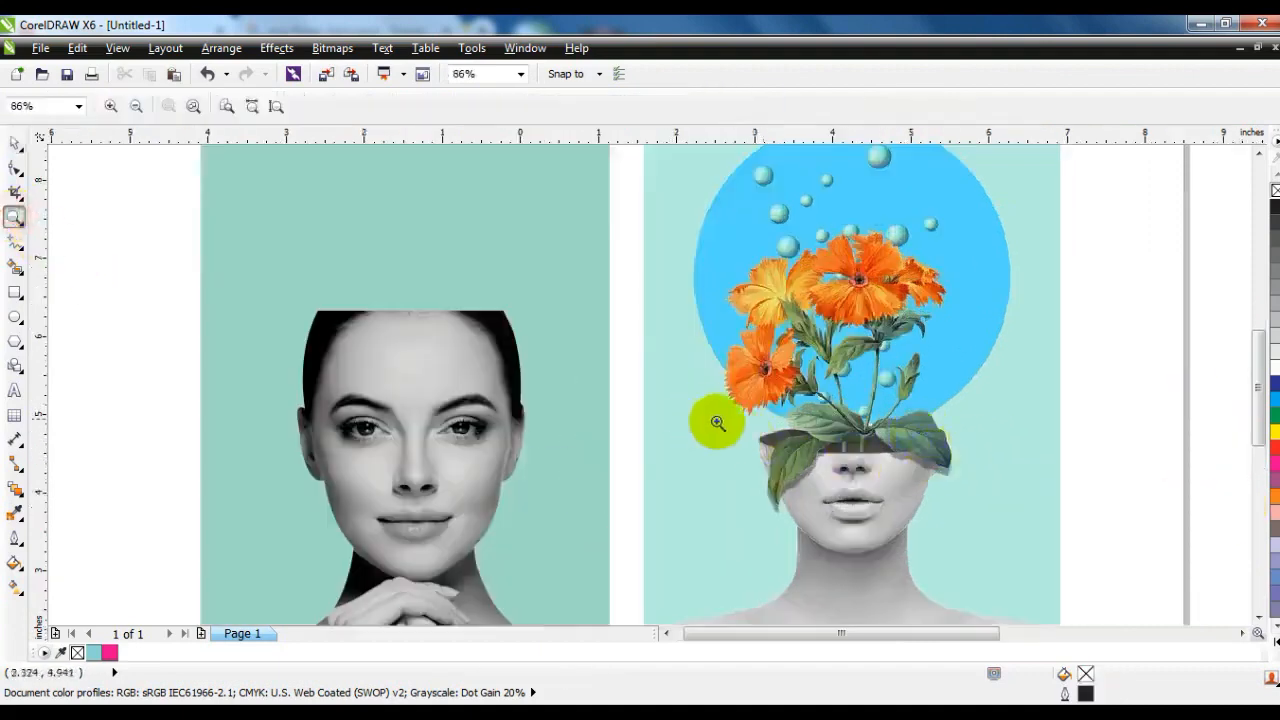
{"action": "left_click", "coordinate": [15, 317]}
{"action": "left_click_drag", "start_coordinate": [293, 292], "coordinate": [545, 372]}
{"action": "left_click", "coordinate": [15, 143]}
{"action": "left_click_drag", "start_coordinate": [423, 331], "coordinate": [419, 411]}
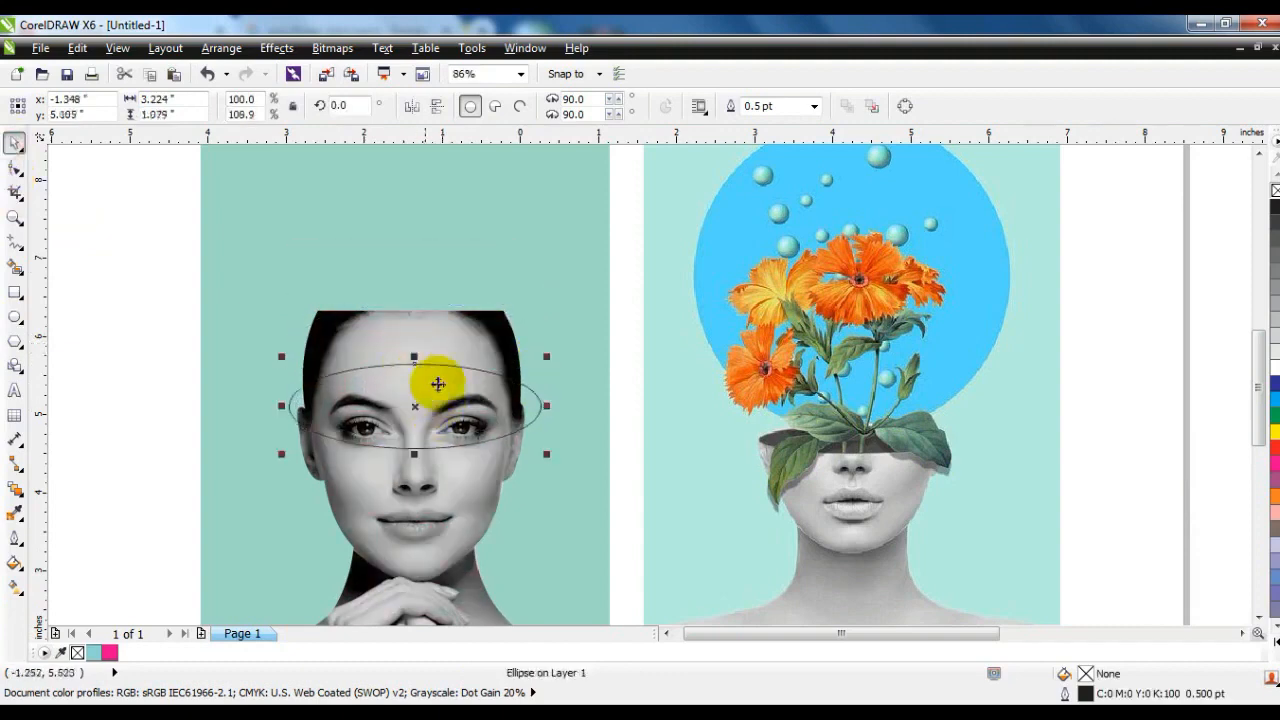
{"action": "left_click", "coordinate": [430, 478], "text": "shift"}
{"action": "key", "text": "Escape"}
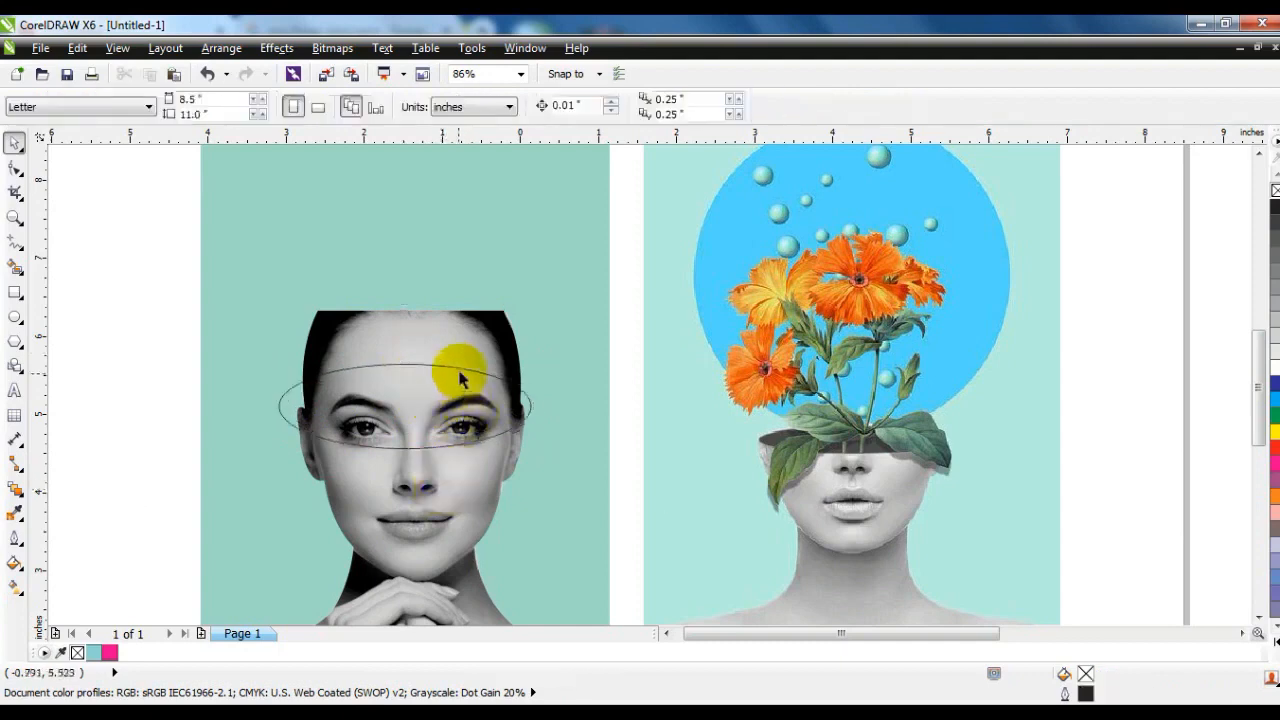
{"action": "left_click", "coordinate": [459, 371]}
{"action": "left_click_drag", "start_coordinate": [540, 405], "coordinate": [536, 406]}
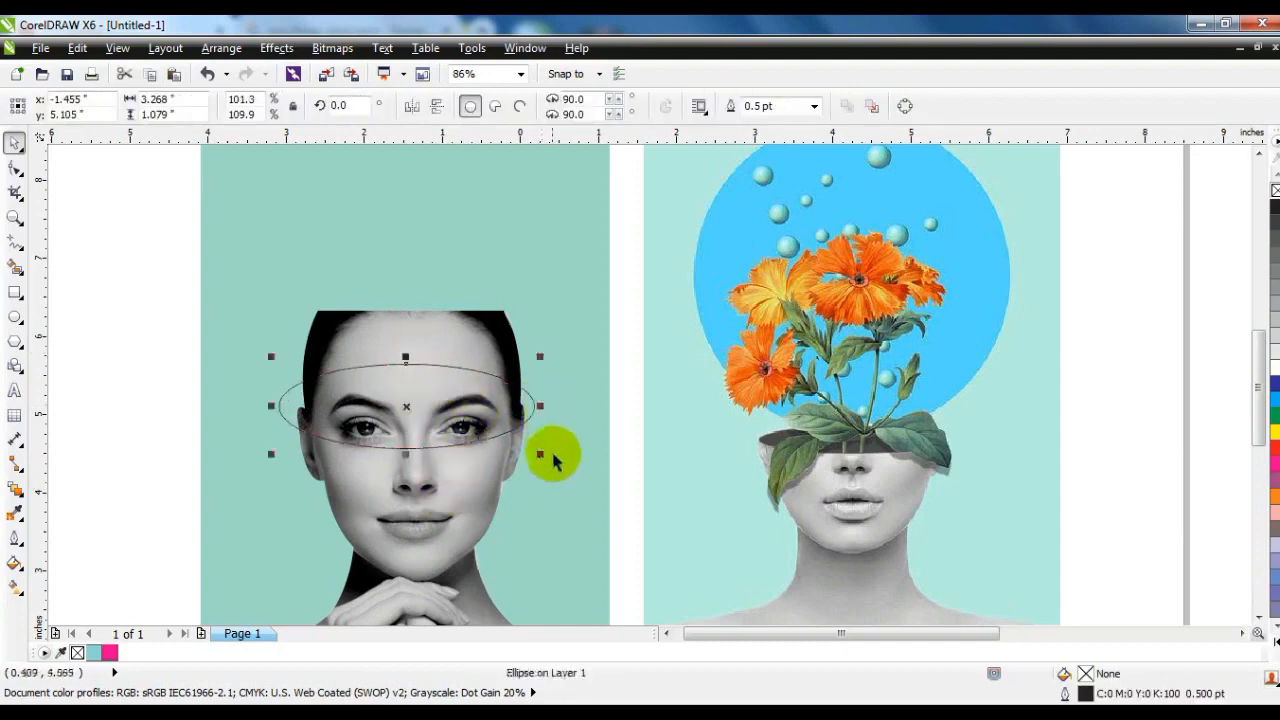
Trim the portrait with the ellipse, break the result apart and delete the piece above the eyes.
{"action": "left_click", "coordinate": [457, 357], "text": "shift"}
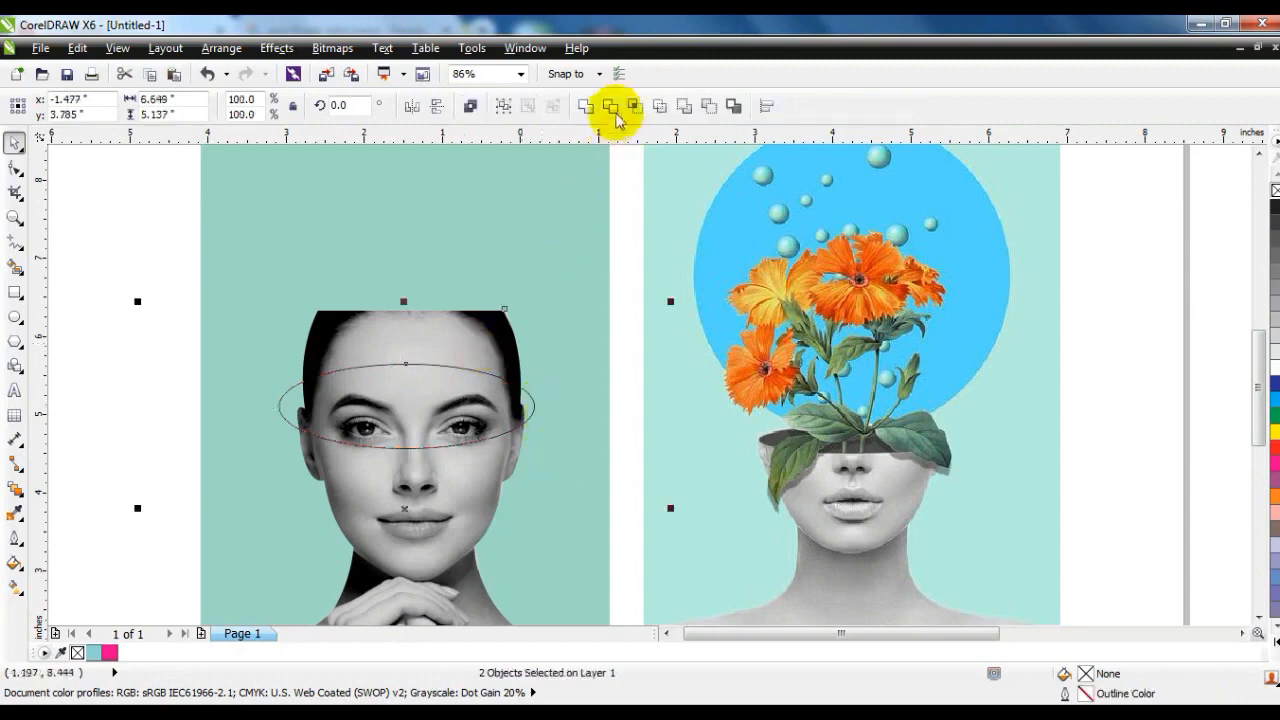
{"action": "left_click", "coordinate": [611, 106]}
{"action": "left_click", "coordinate": [100, 286]}
{"action": "left_click", "coordinate": [424, 345]}
{"action": "left_click", "coordinate": [472, 108]}
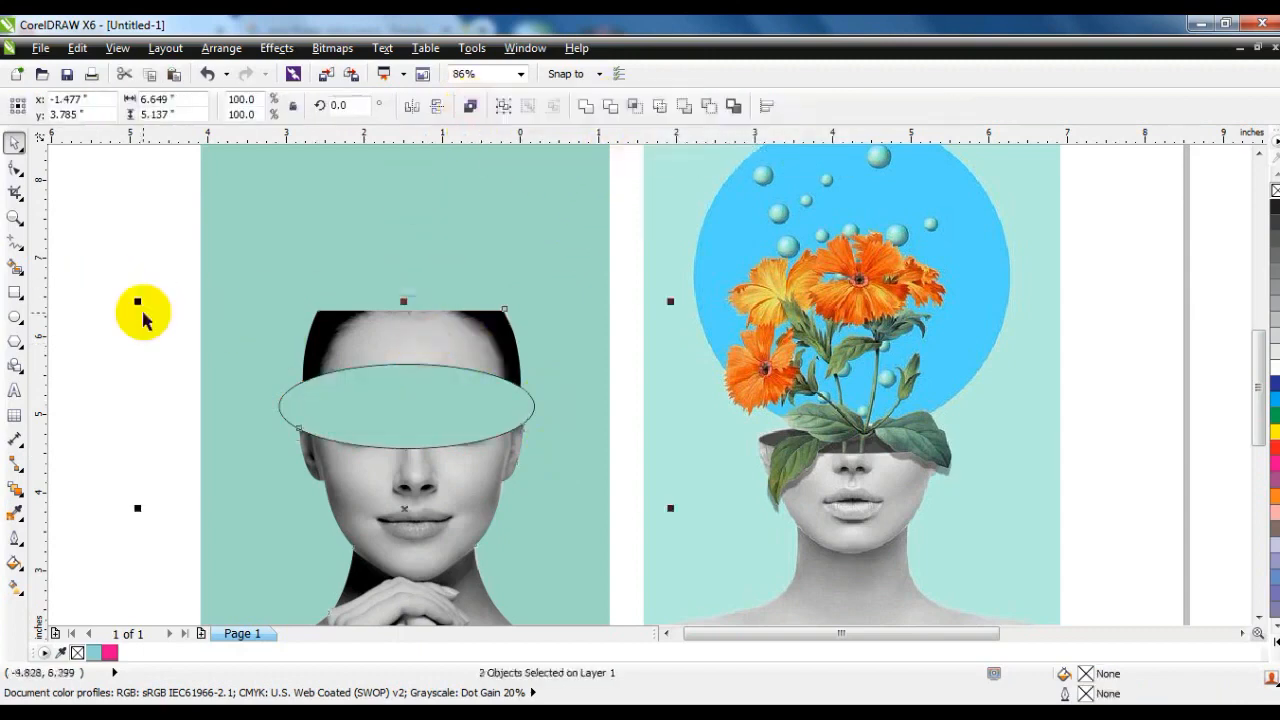
{"action": "left_click", "coordinate": [143, 313]}
{"action": "left_click", "coordinate": [360, 325]}
{"action": "key", "text": "Delete"}
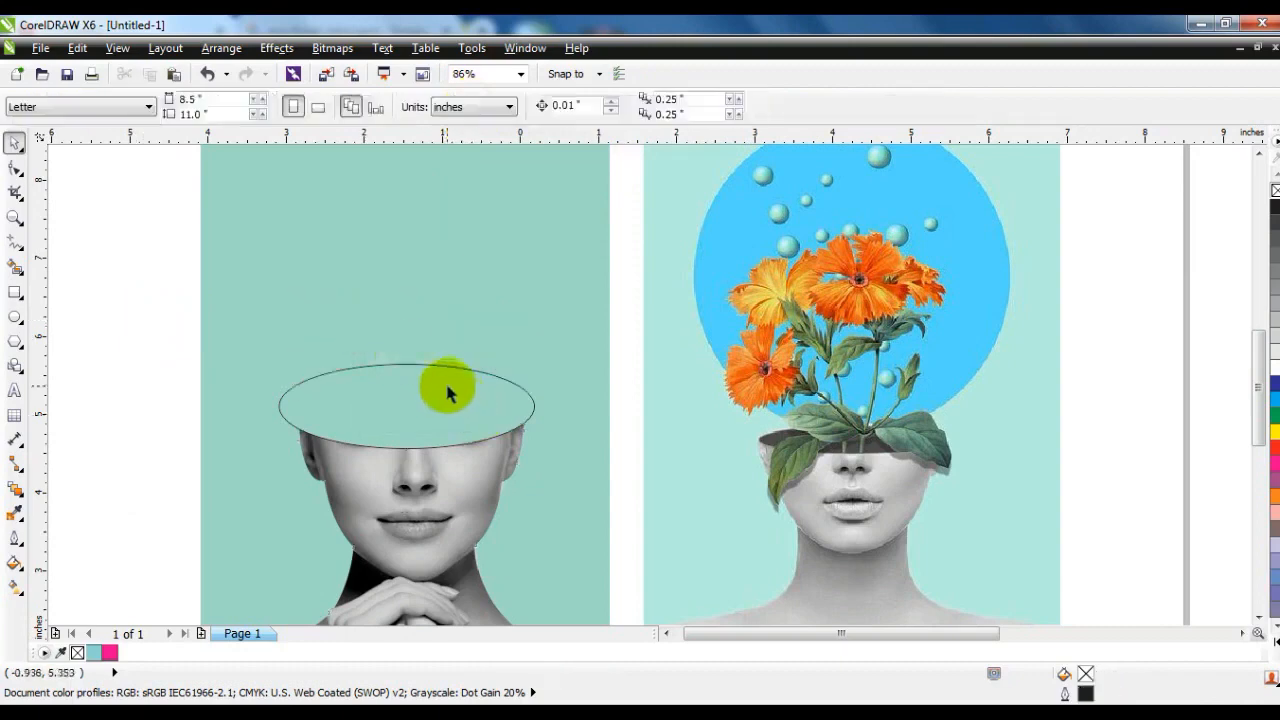
Flatten the ellipse to about 0.69 inches high and narrow it towards the cut edges of the head.
{"action": "left_click", "coordinate": [447, 393]}
{"action": "left_click_drag", "start_coordinate": [409, 358], "coordinate": [414, 392]}
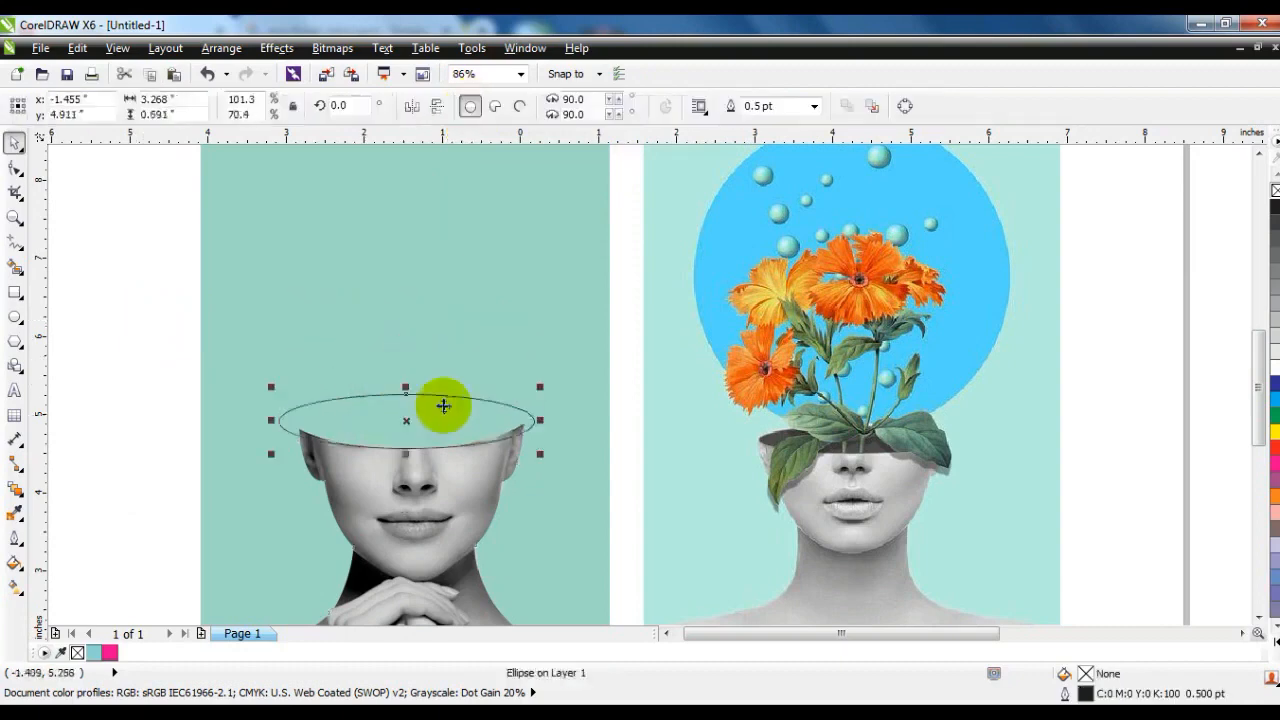
{"action": "left_click", "coordinate": [542, 458]}
{"action": "left_click", "coordinate": [542, 458]}
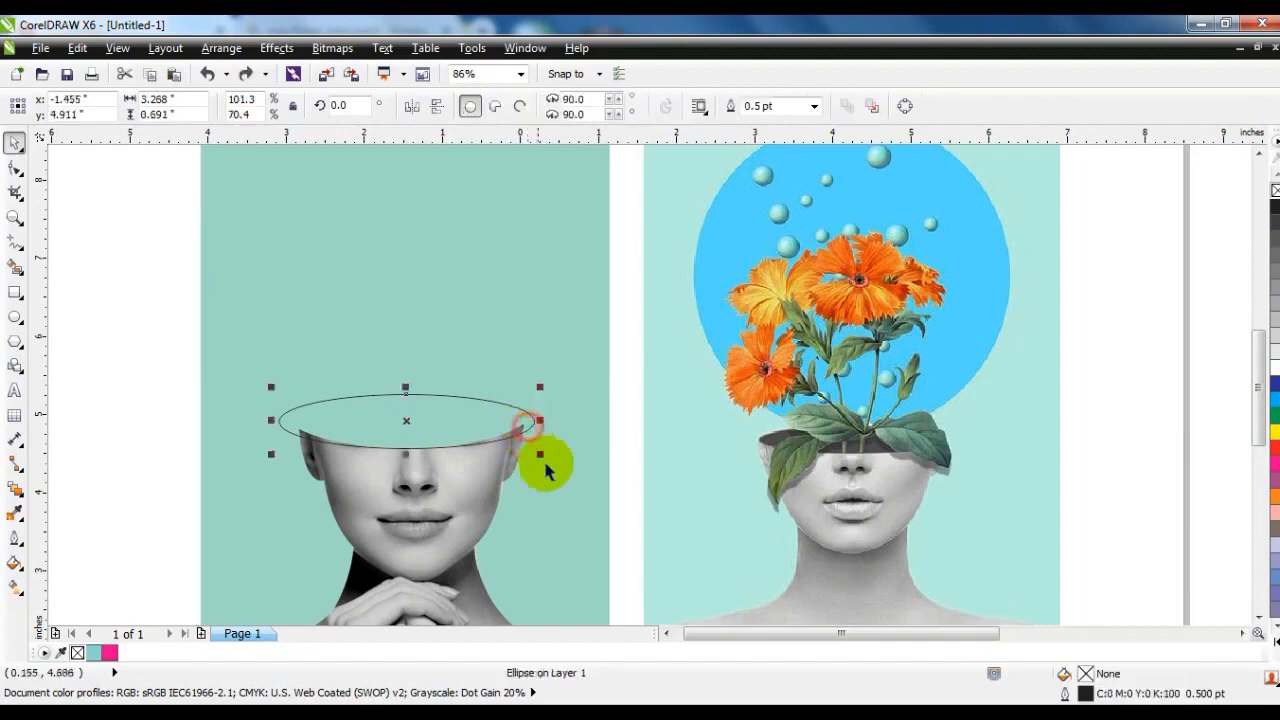
{"action": "left_click_drag", "start_coordinate": [541, 458], "coordinate": [530, 459]}
{"action": "left_click_drag", "start_coordinate": [286, 418], "coordinate": [296, 420]}
Fine-tune the ellipse to about 2.89 by 0.63 inches, rotated 0.2°, so its sides meet the head's cut edges.
{"action": "left_click", "coordinate": [15, 217]}
{"action": "left_click_drag", "start_coordinate": [246, 369], "coordinate": [679, 518]}
{"action": "left_click", "coordinate": [15, 142]}
{"action": "left_click_drag", "start_coordinate": [172, 330], "coordinate": [179, 331]}
{"action": "left_click_drag", "start_coordinate": [504, 336], "coordinate": [509, 347]}
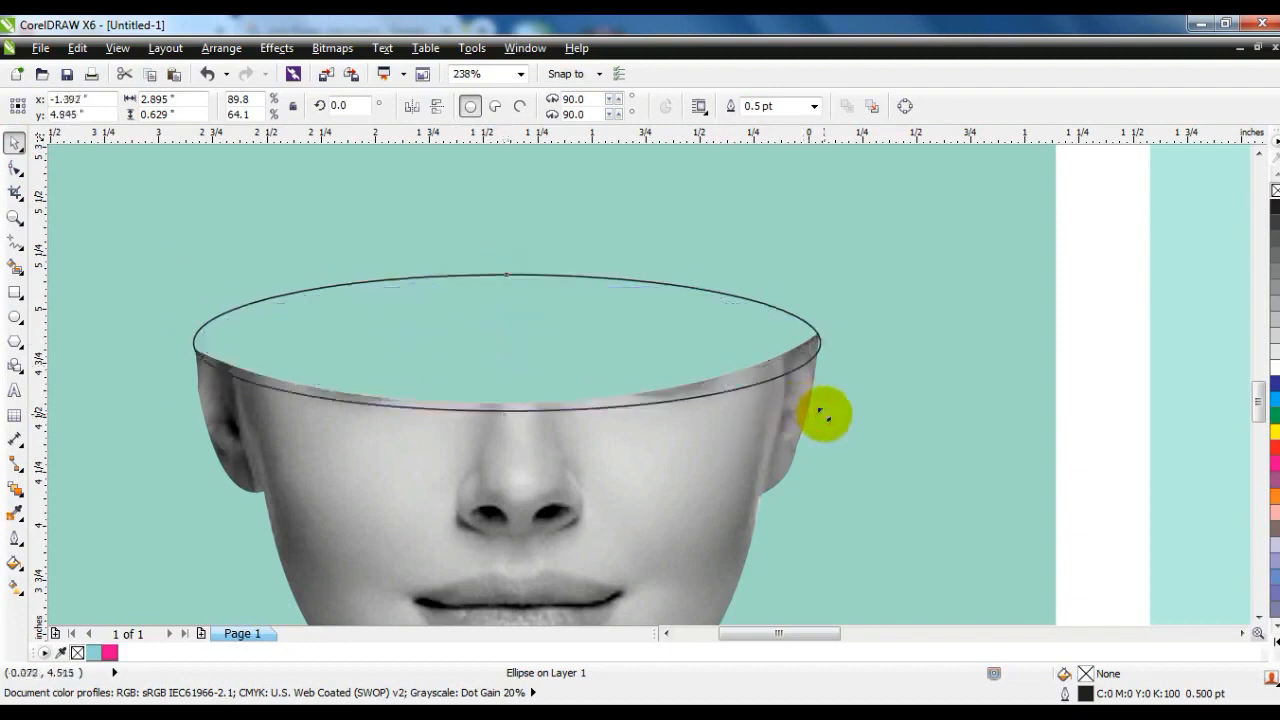
{"action": "left_click_drag", "start_coordinate": [829, 341], "coordinate": [826, 340]}
{"action": "left_click", "coordinate": [808, 353]}
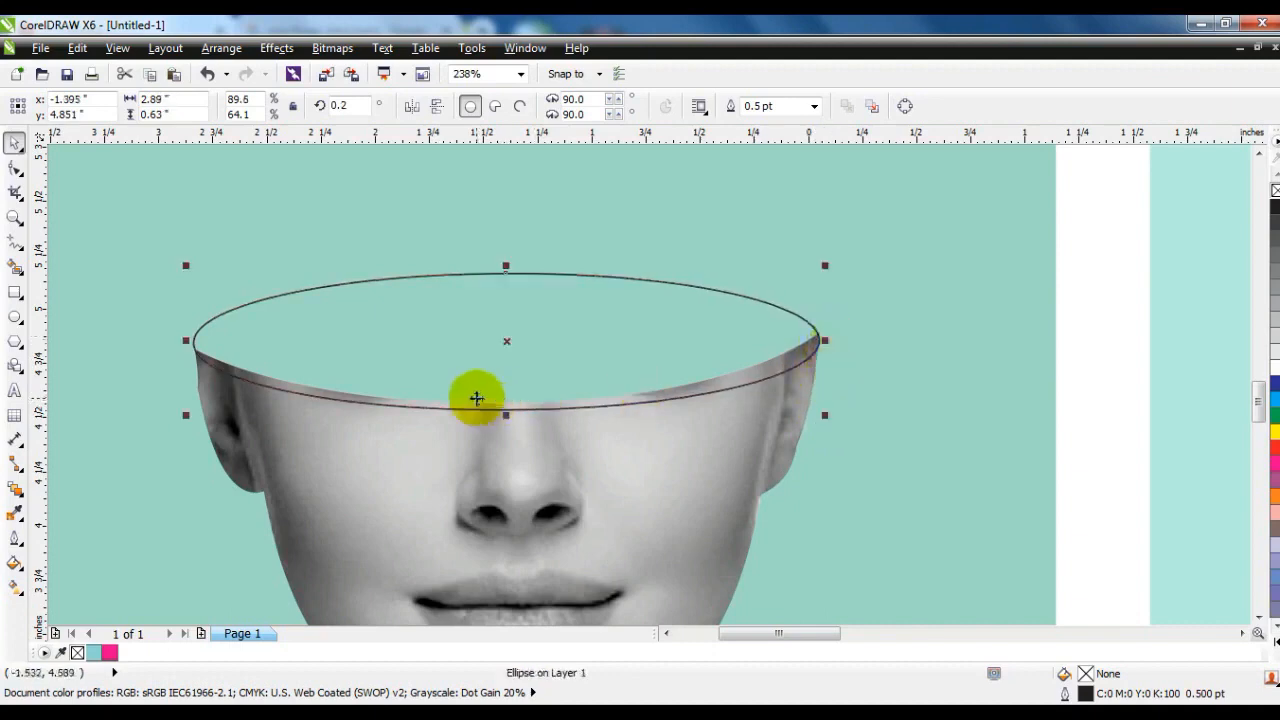
Fill the ellipse on the head with 90% black and remove its outline.
{"action": "scroll", "coordinate": [476, 398], "scroll_direction": "down", "scroll_amount": 5}
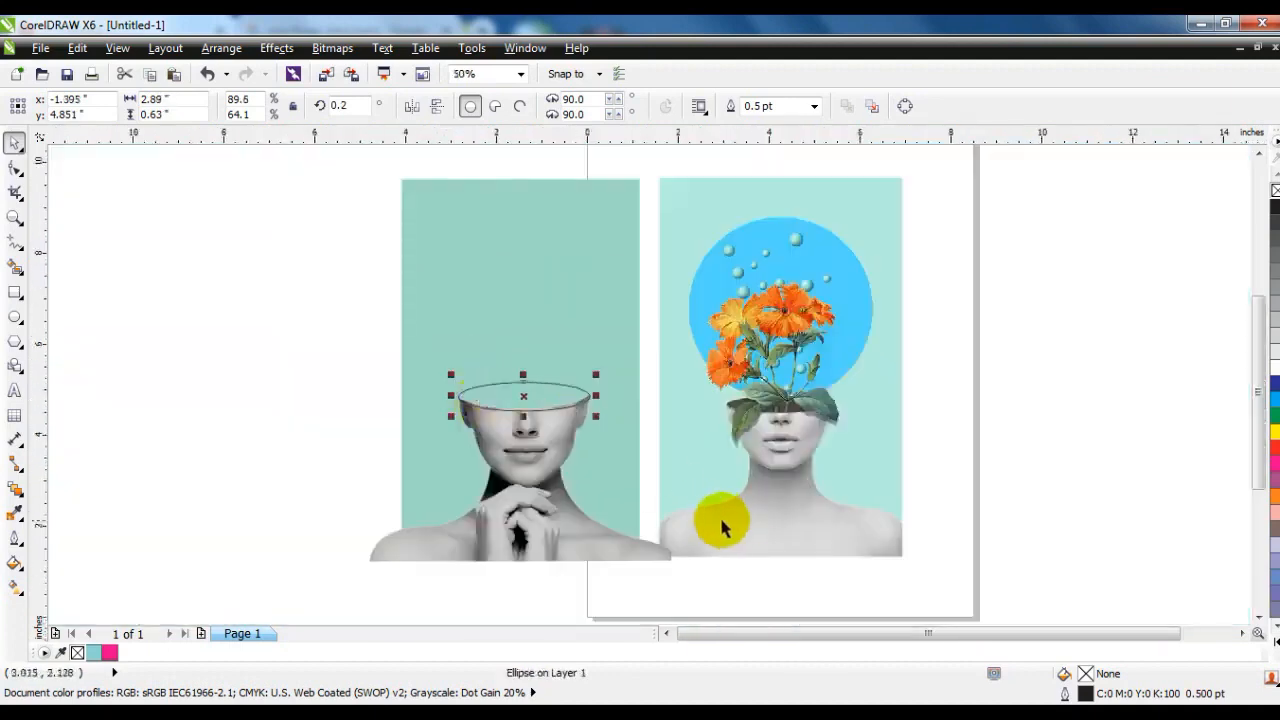
{"action": "left_click", "coordinate": [15, 217]}
{"action": "left_click_drag", "start_coordinate": [383, 309], "coordinate": [960, 521]}
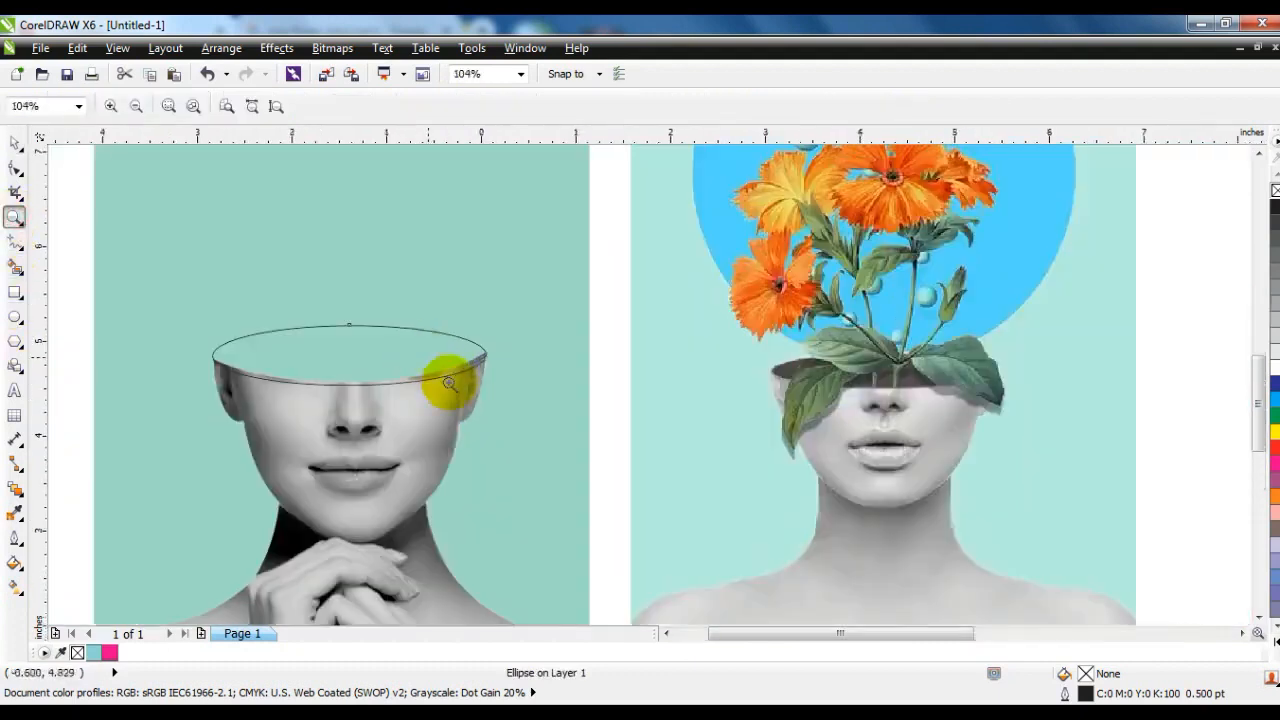
{"action": "left_click", "coordinate": [14, 145]}
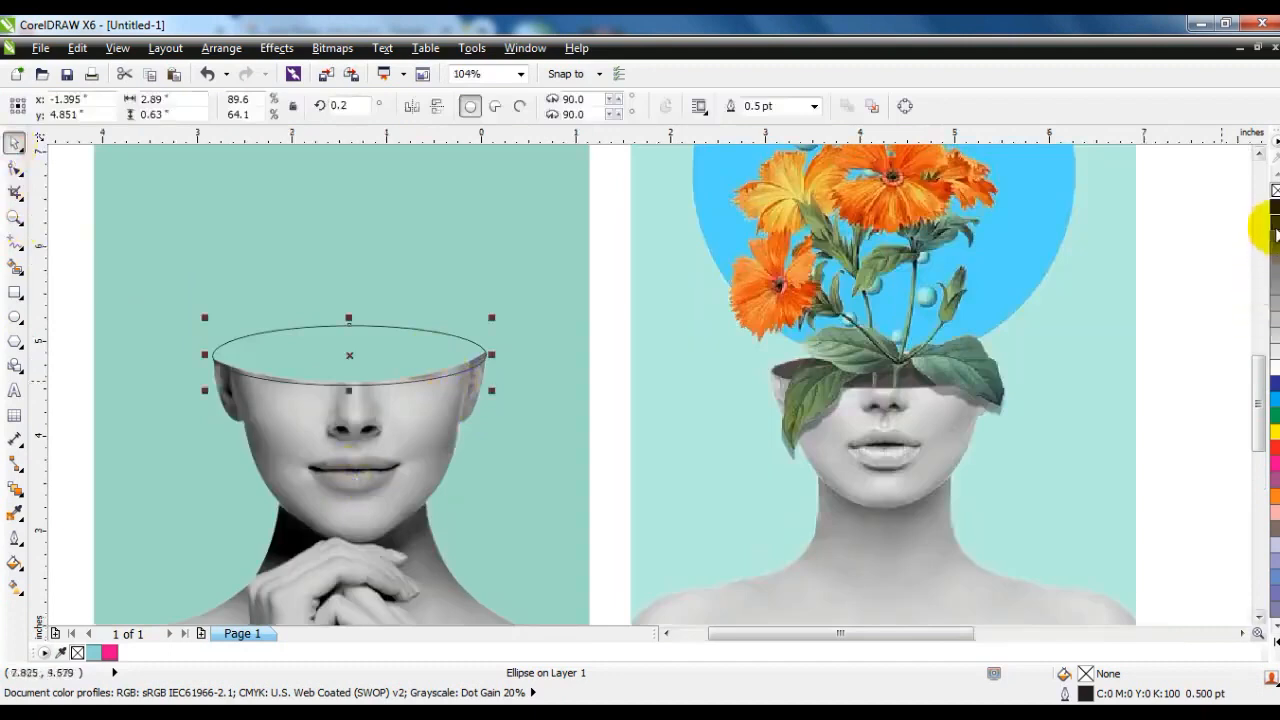
{"action": "left_click", "coordinate": [1274, 216]}
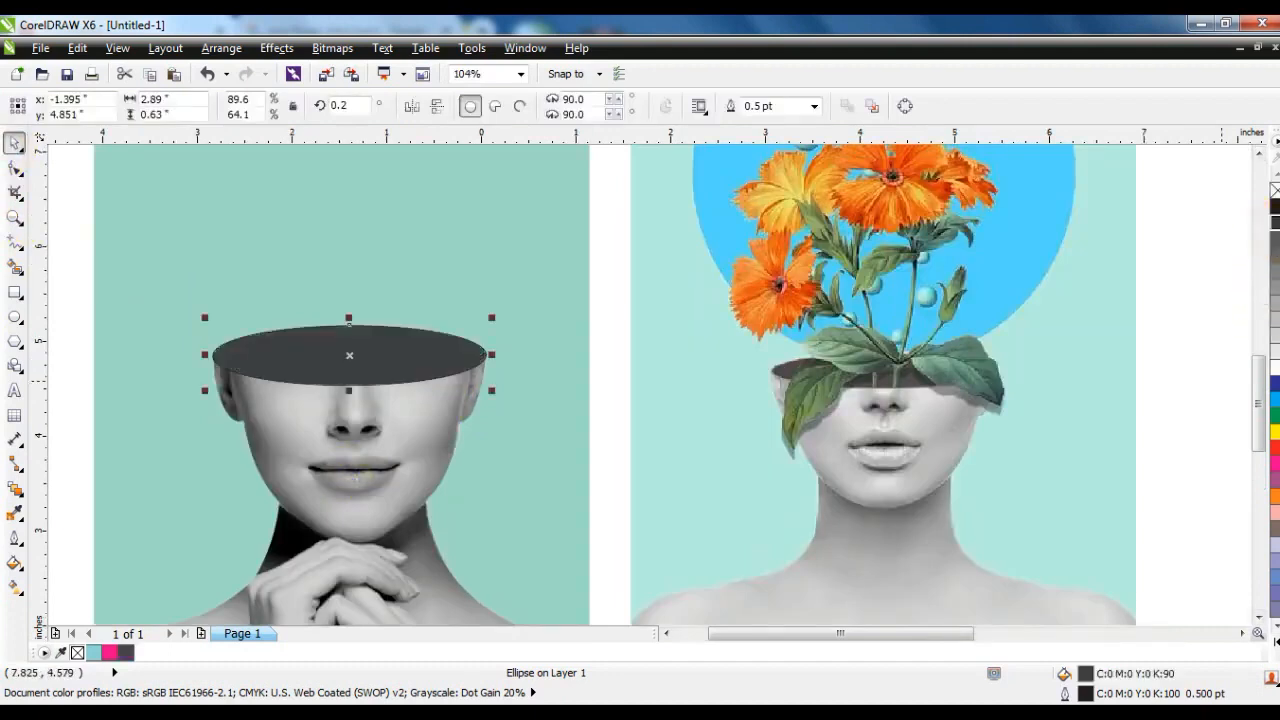
{"action": "left_click", "coordinate": [1182, 350]}
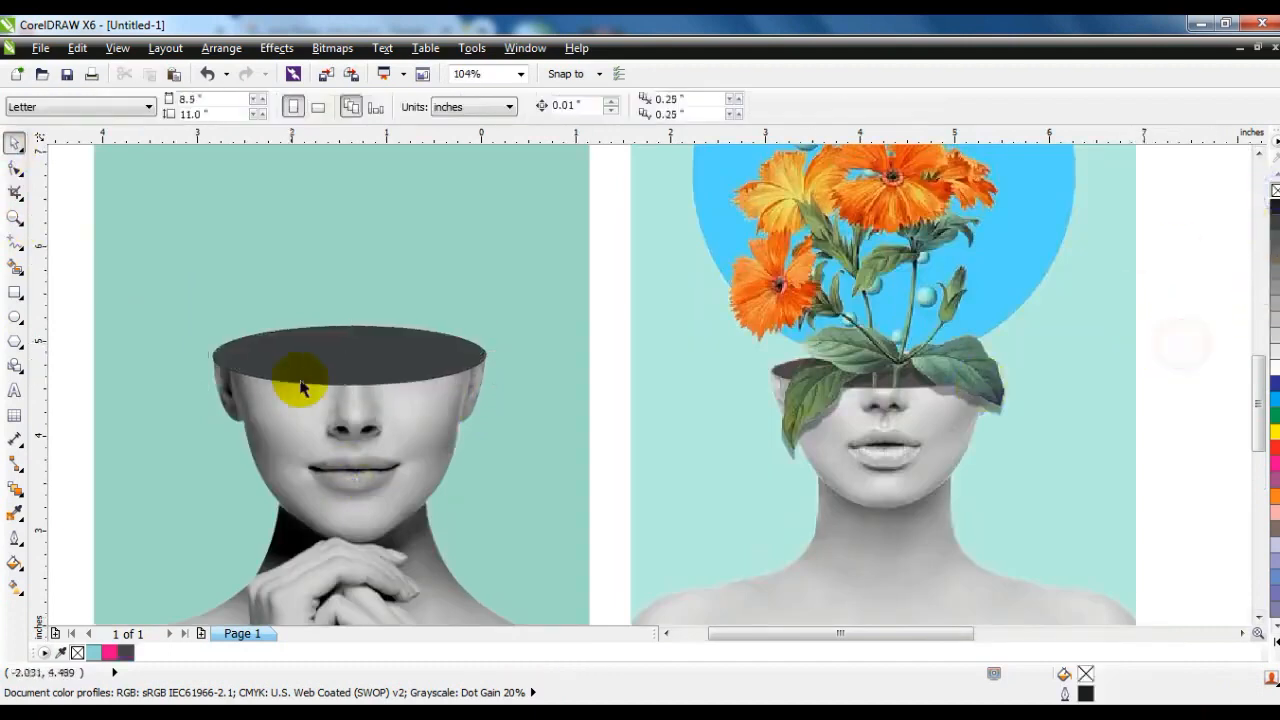
Duplicate the dark ellipse about 0.28 inches lower and PowerClip the copy inside the original ellipse.
{"action": "left_click", "coordinate": [376, 350]}
{"action": "left_click_drag", "start_coordinate": [384, 360], "coordinate": [378, 391]}
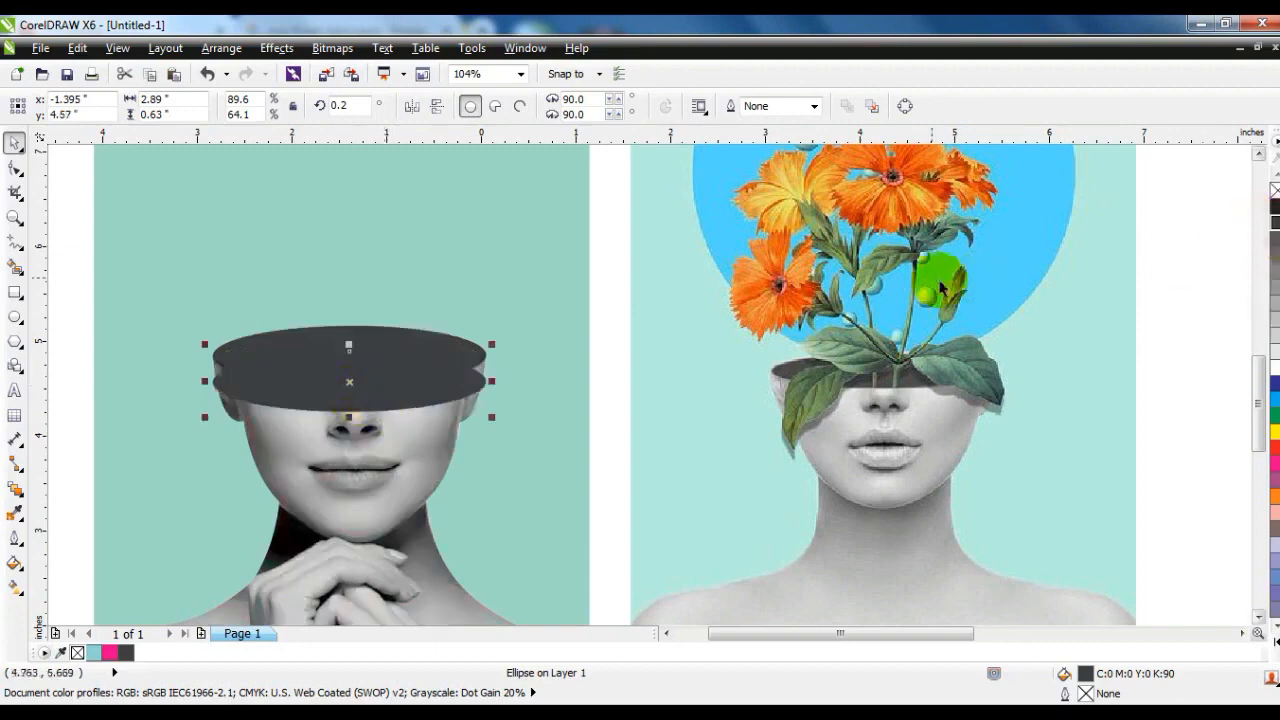
{"action": "left_click", "coordinate": [391, 345]}
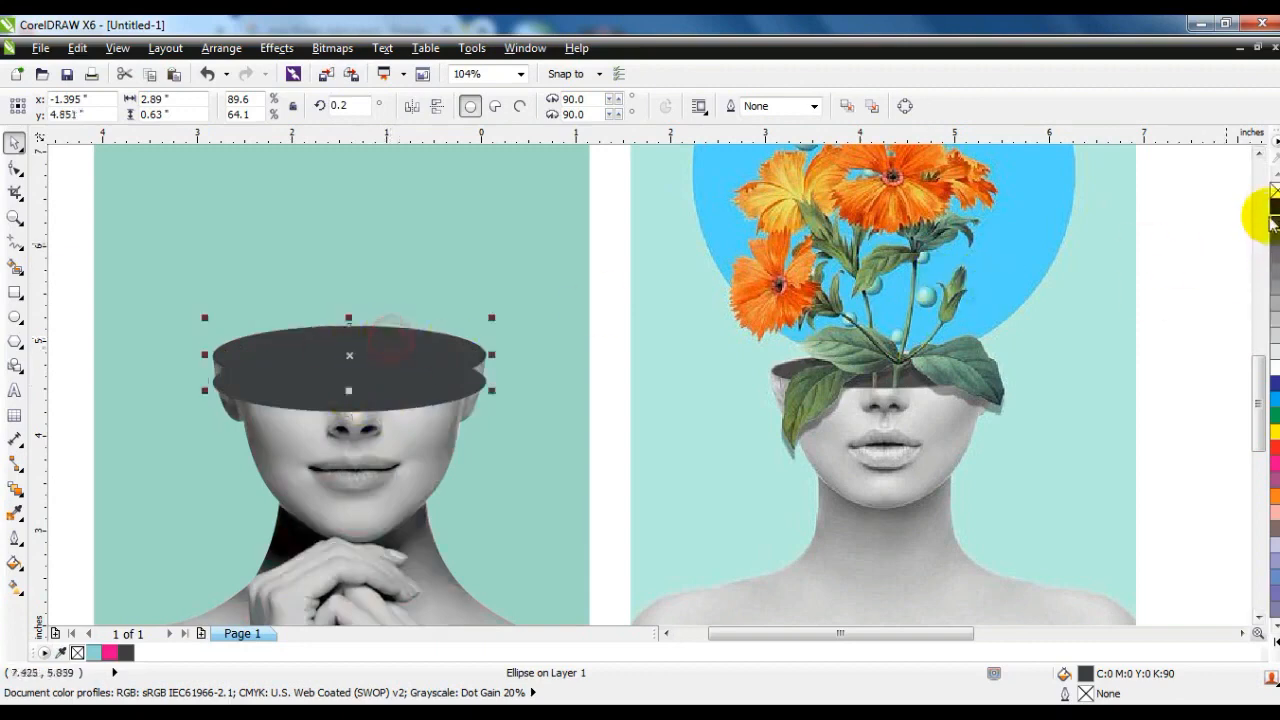
{"action": "left_click", "coordinate": [430, 376]}
{"action": "key", "text": "alt+c"}
{"action": "key", "text": "w"}
{"action": "key", "text": "p"}
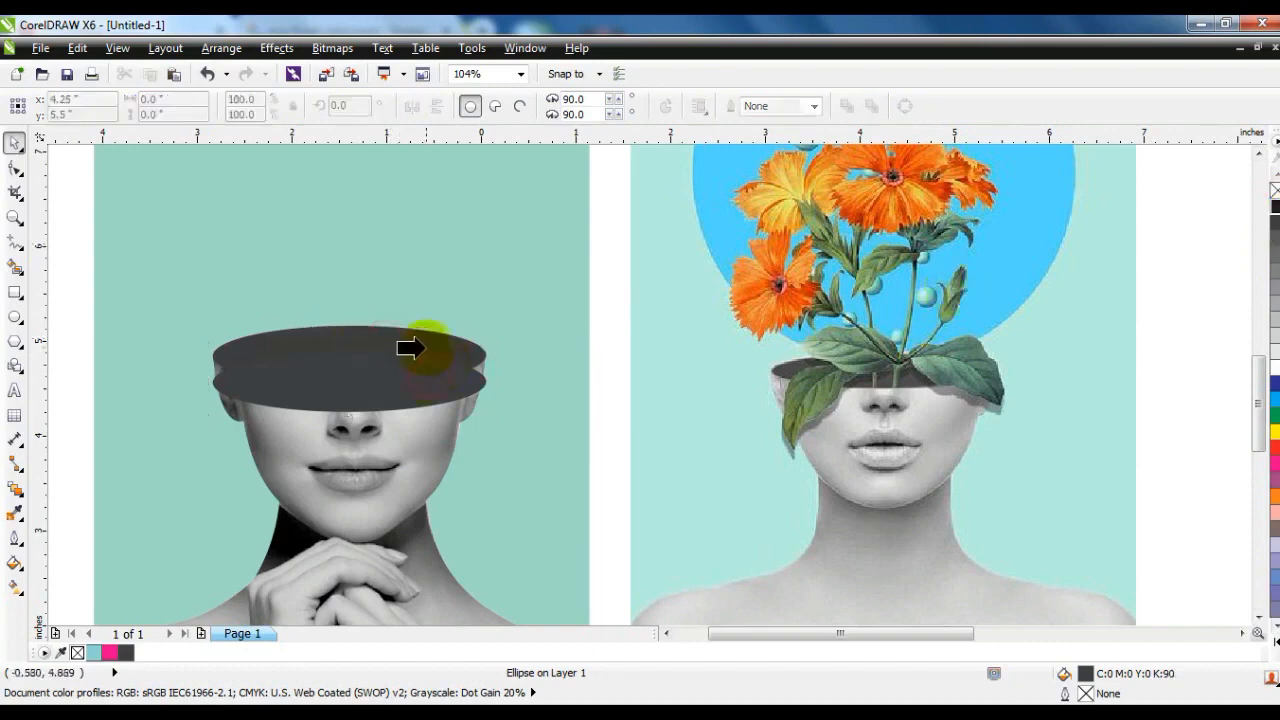
{"action": "left_click", "coordinate": [418, 348]}
{"action": "left_click", "coordinate": [471, 516]}
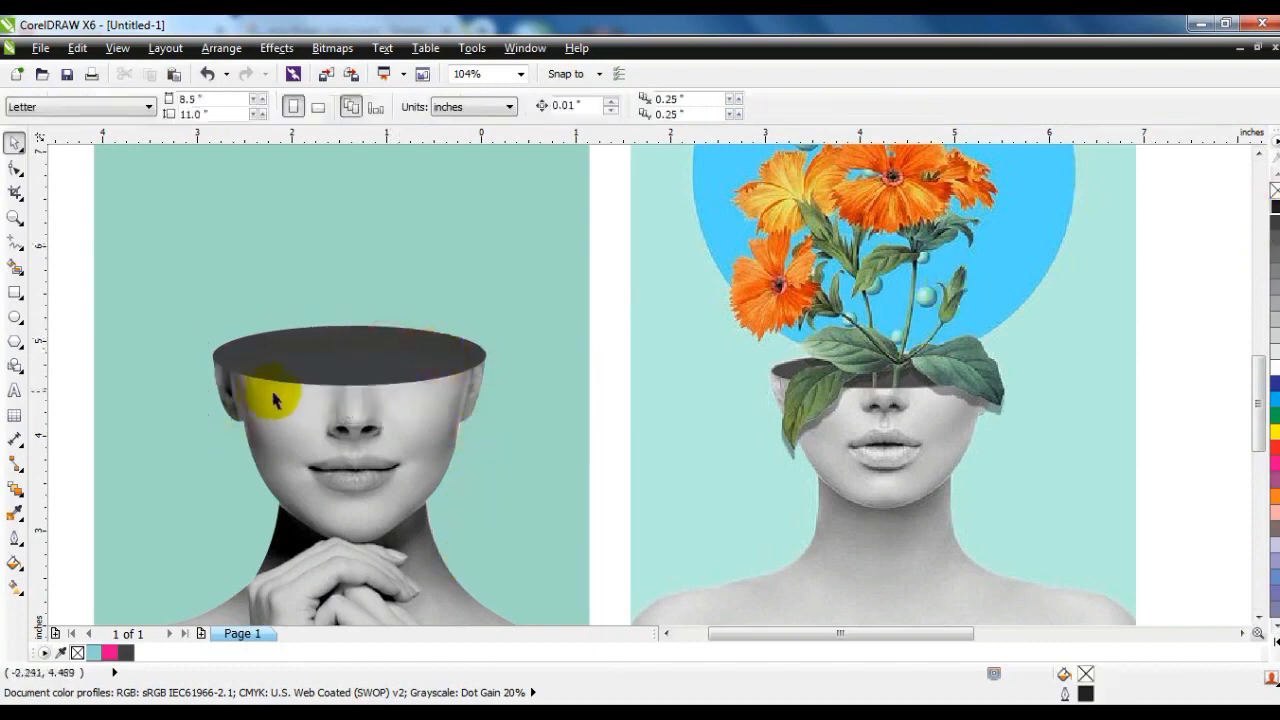
Narrow the clipped inner ellipse to about 2.31 inches wide within its PowerClip frame.
{"action": "left_click", "coordinate": [320, 361]}
{"action": "left_click", "coordinate": [328, 360], "text": "ctrl"}
{"action": "left_click", "coordinate": [324, 364]}
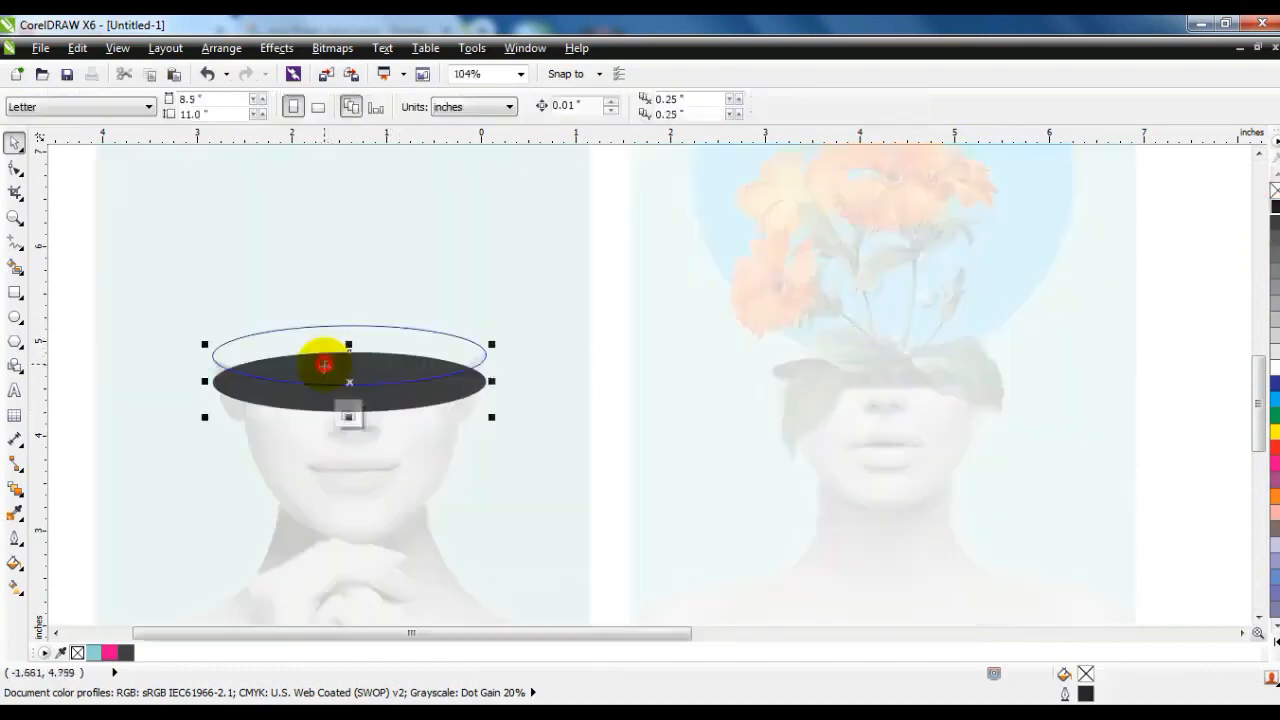
{"action": "left_click_drag", "start_coordinate": [204, 388], "coordinate": [233, 382]}
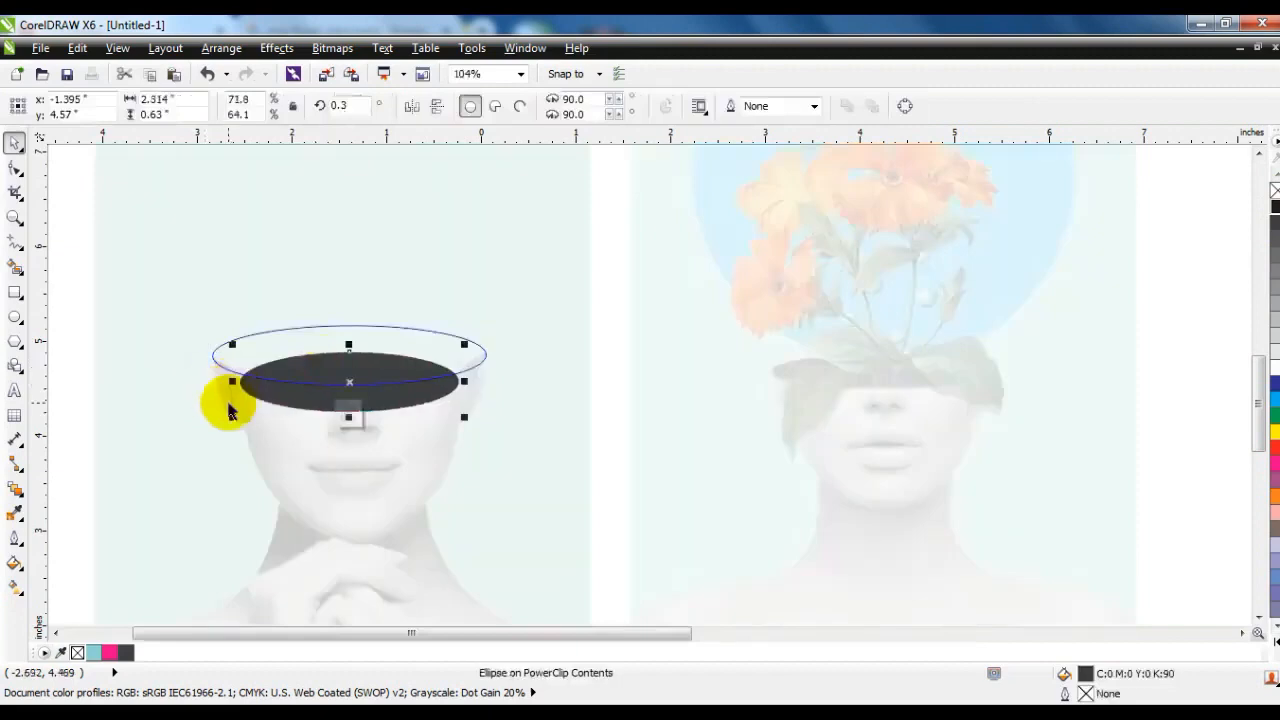
{"action": "left_click", "coordinate": [235, 407], "text": "ctrl"}
{"action": "left_click", "coordinate": [235, 407]}
Try a lighter grey fill on the clipped inner ellipse, undo it and leave the PowerClip contents.
{"action": "left_click", "coordinate": [336, 364]}
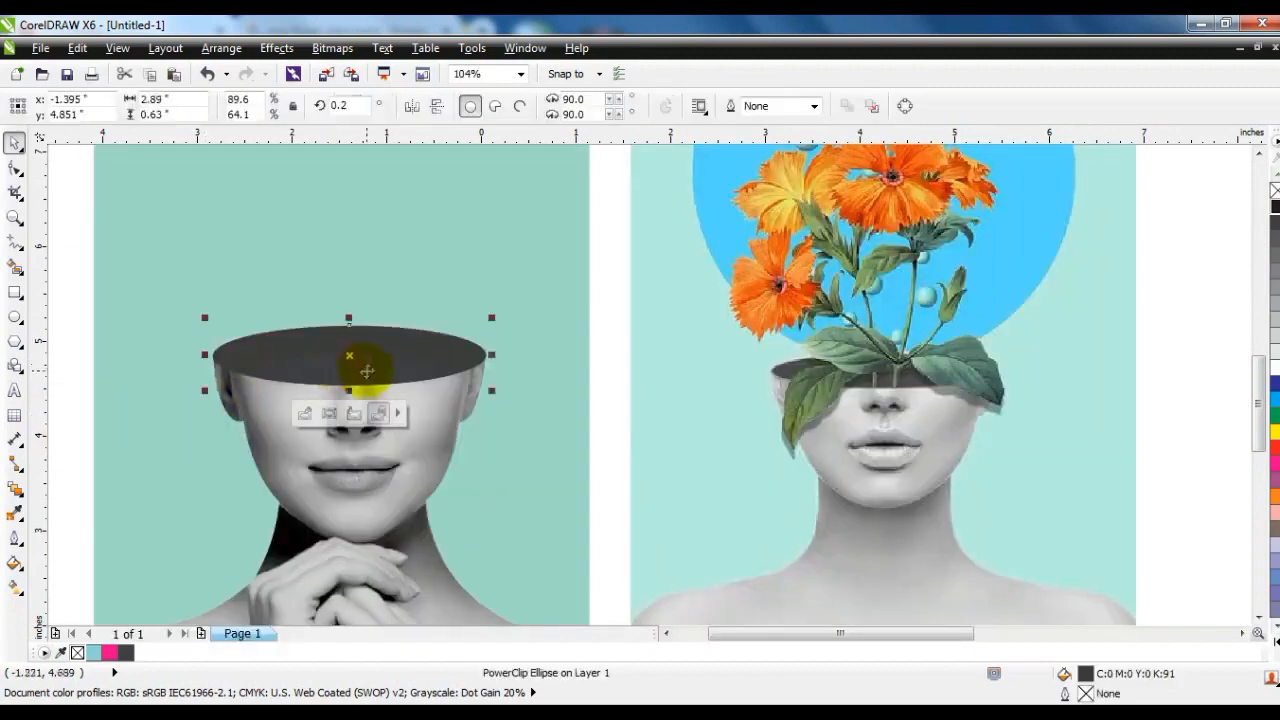
{"action": "left_click", "coordinate": [338, 365], "text": "ctrl"}
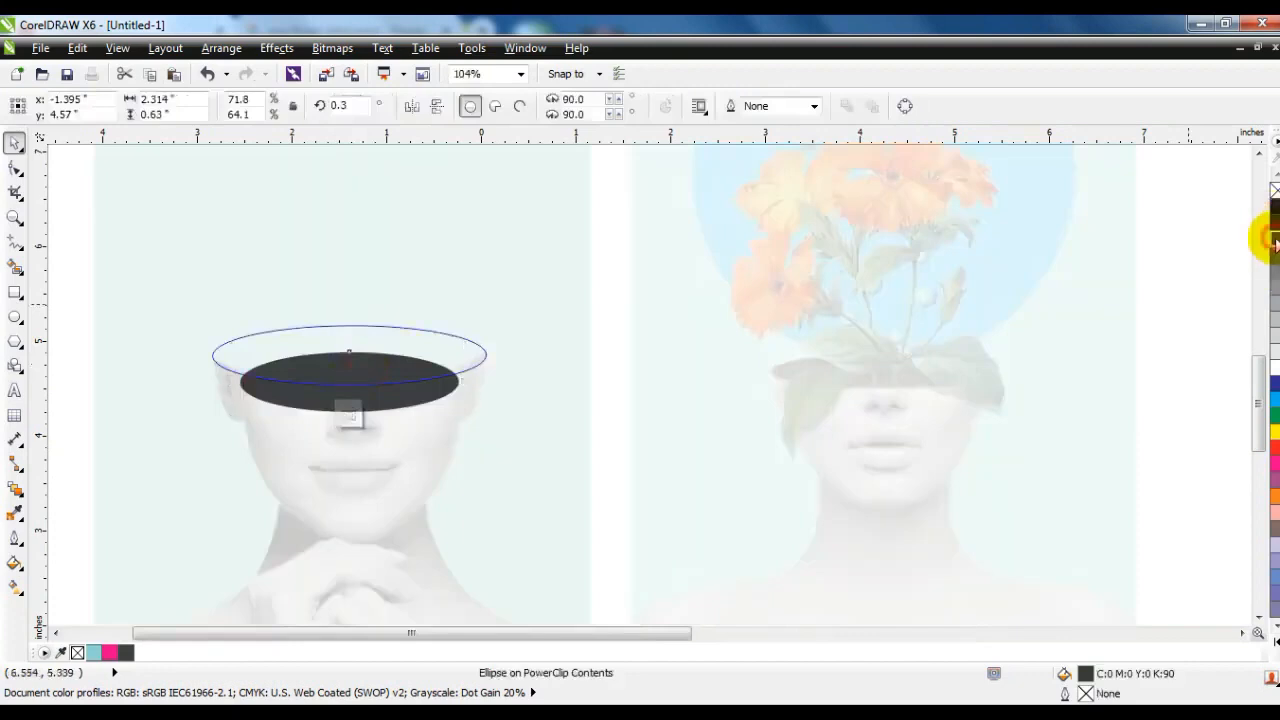
{"action": "left_click", "coordinate": [393, 378], "text": "ctrl"}
{"action": "key", "text": "ctrl+z"}
{"action": "key", "text": "ctrl+z"}
{"action": "key", "text": "ctrl+z"}
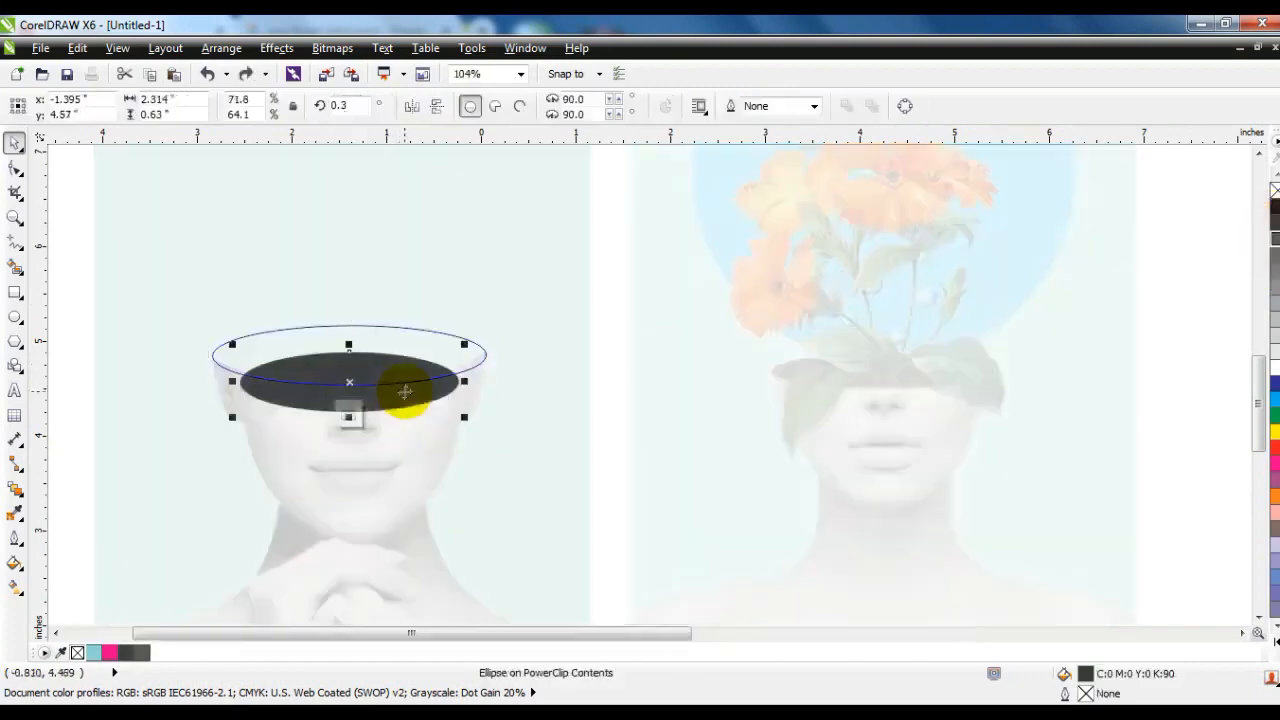
{"action": "key", "text": "Escape"}
Move the yellow rose image onto the portrait so its stem rises from the dark opening in the head.
{"action": "scroll", "coordinate": [449, 407], "scroll_direction": "down", "scroll_amount": 1}
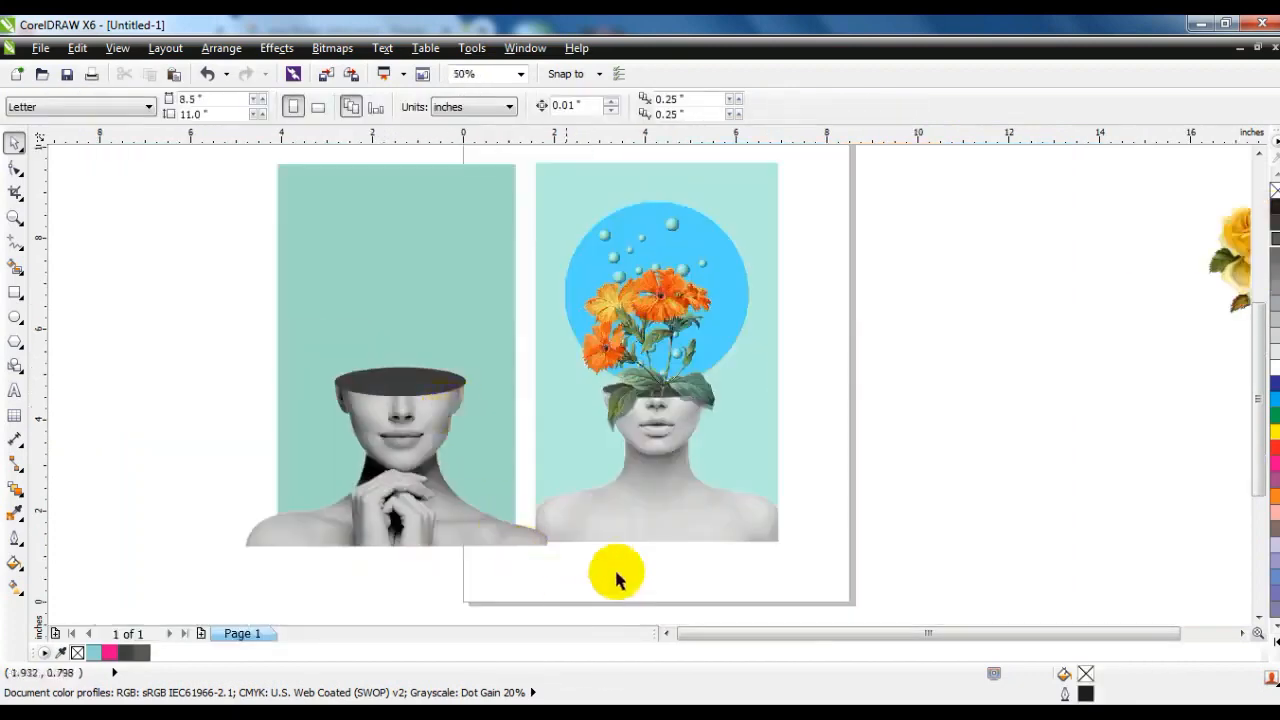
{"action": "left_click_drag", "start_coordinate": [1218, 275], "coordinate": [342, 315]}
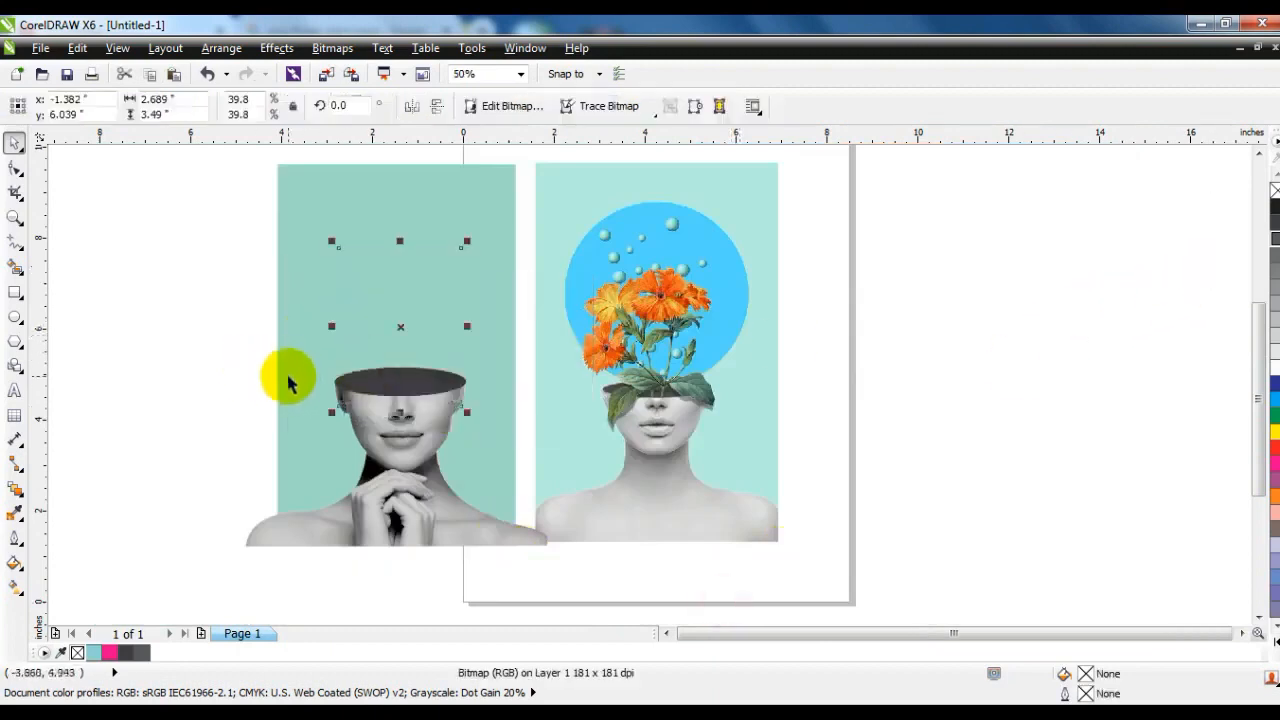
{"action": "left_click", "coordinate": [15, 217]}
{"action": "left_click_drag", "start_coordinate": [270, 236], "coordinate": [769, 511]}
{"action": "left_click", "coordinate": [15, 143]}
{"action": "left_click_drag", "start_coordinate": [466, 314], "coordinate": [508, 368]}
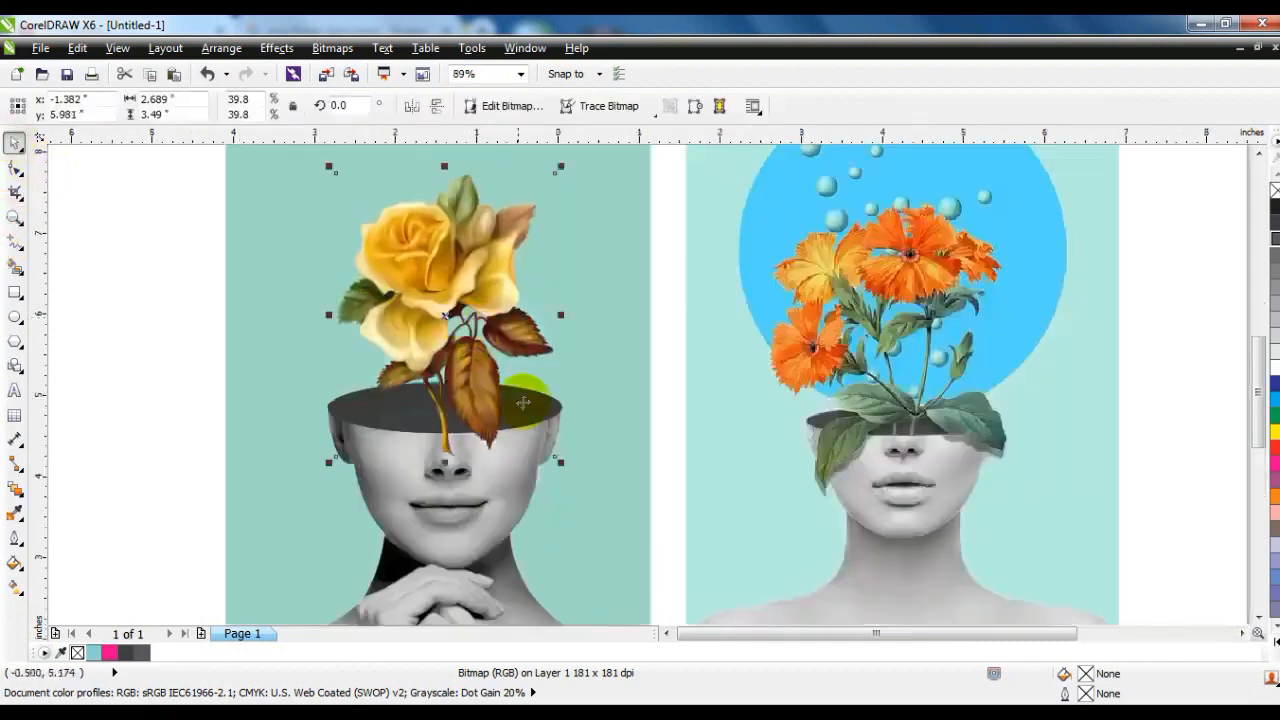
{"action": "left_click_drag", "start_coordinate": [561, 463], "coordinate": [561, 463]}
{"action": "left_click", "coordinate": [485, 497]}
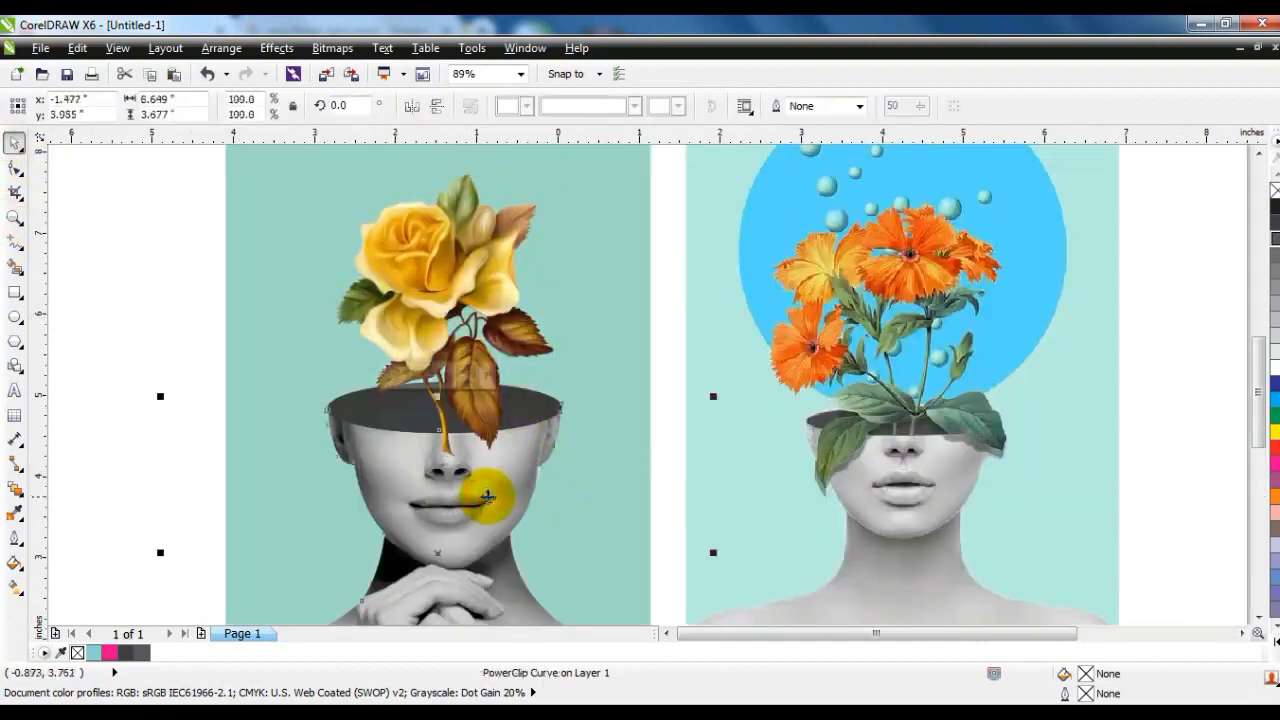
Shrink the yellow rose image and place smaller copies of it on either side of the head opening.
{"action": "key", "text": "Escape"}
{"action": "left_click", "coordinate": [481, 367]}
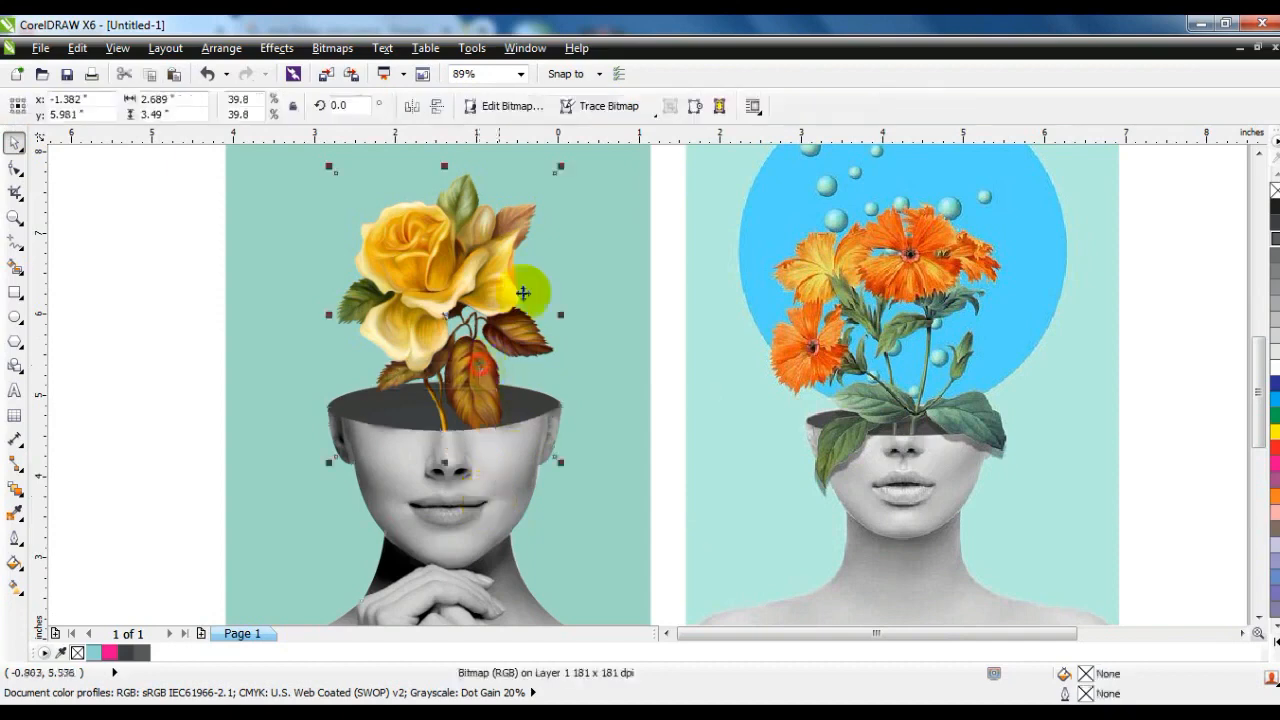
{"action": "left_click_drag", "start_coordinate": [562, 168], "coordinate": [534, 206]}
{"action": "left_click_drag", "start_coordinate": [478, 288], "coordinate": [397, 309]}
{"action": "left_click_drag", "start_coordinate": [485, 213], "coordinate": [430, 270]}
{"action": "left_click_drag", "start_coordinate": [361, 343], "coordinate": [460, 340]}
{"action": "right_click", "coordinate": [533, 356]}
{"action": "right_click", "coordinate": [460, 340]}
Resize the central rose to about 1.73 by 2.66 inches so it stands taller between the two side roses.
{"action": "left_click_drag", "start_coordinate": [401, 270], "coordinate": [351, 212]}
{"action": "left_click_drag", "start_coordinate": [532, 211], "coordinate": [534, 210]}
{"action": "left_click_drag", "start_coordinate": [534, 327], "coordinate": [519, 326]}
{"action": "mouse_move", "coordinate": [443, 220]}
{"action": "left_mouse_down"}
{"action": "mouse_move", "coordinate": [444, 195]}
{"action": "mouse_move", "coordinate": [451, 203]}
{"action": "left_mouse_up"}
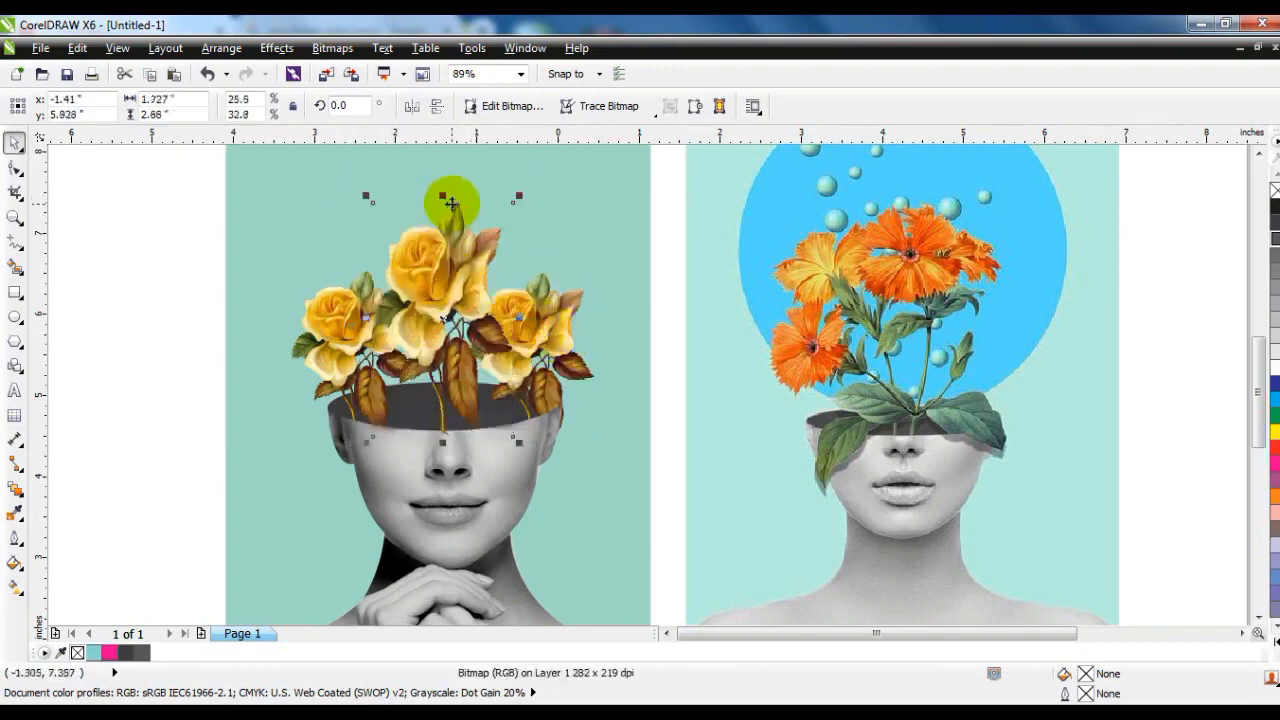
{"action": "left_click_drag", "start_coordinate": [443, 286], "coordinate": [428, 311]}
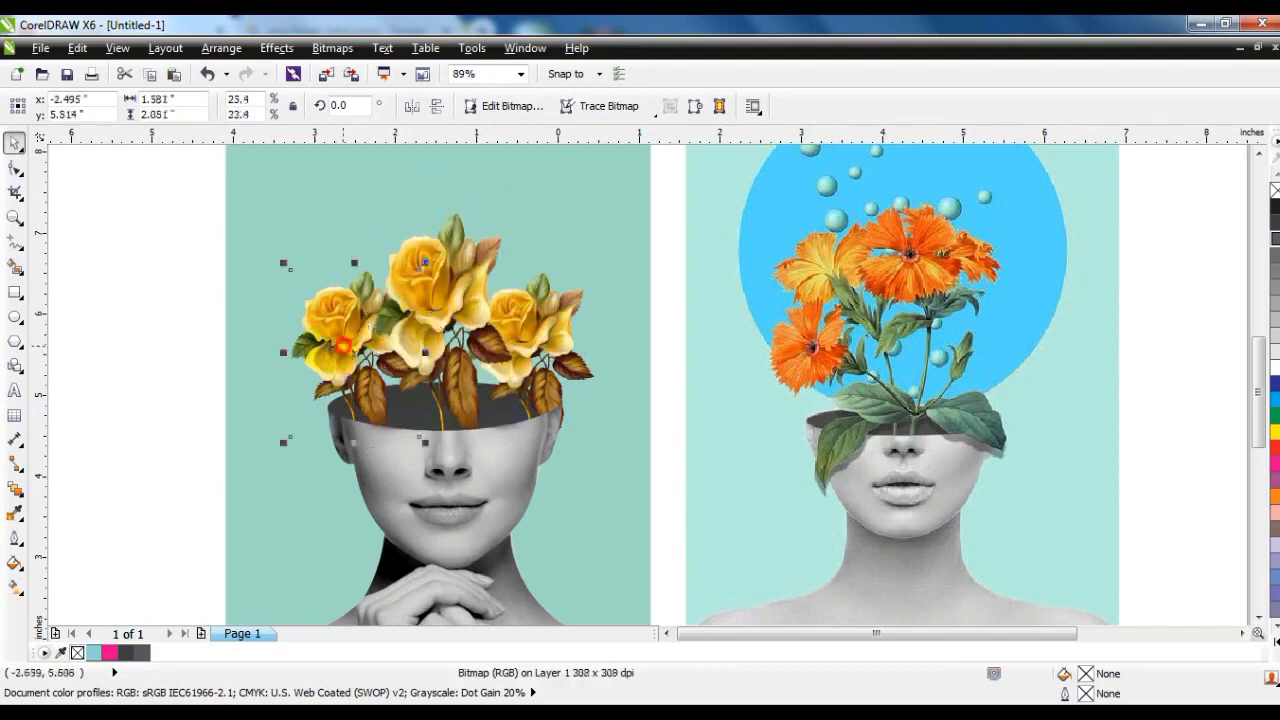
{"action": "left_click", "coordinate": [143, 329]}
{"action": "scroll", "coordinate": [279, 333], "scroll_direction": "down", "scroll_amount": 2}
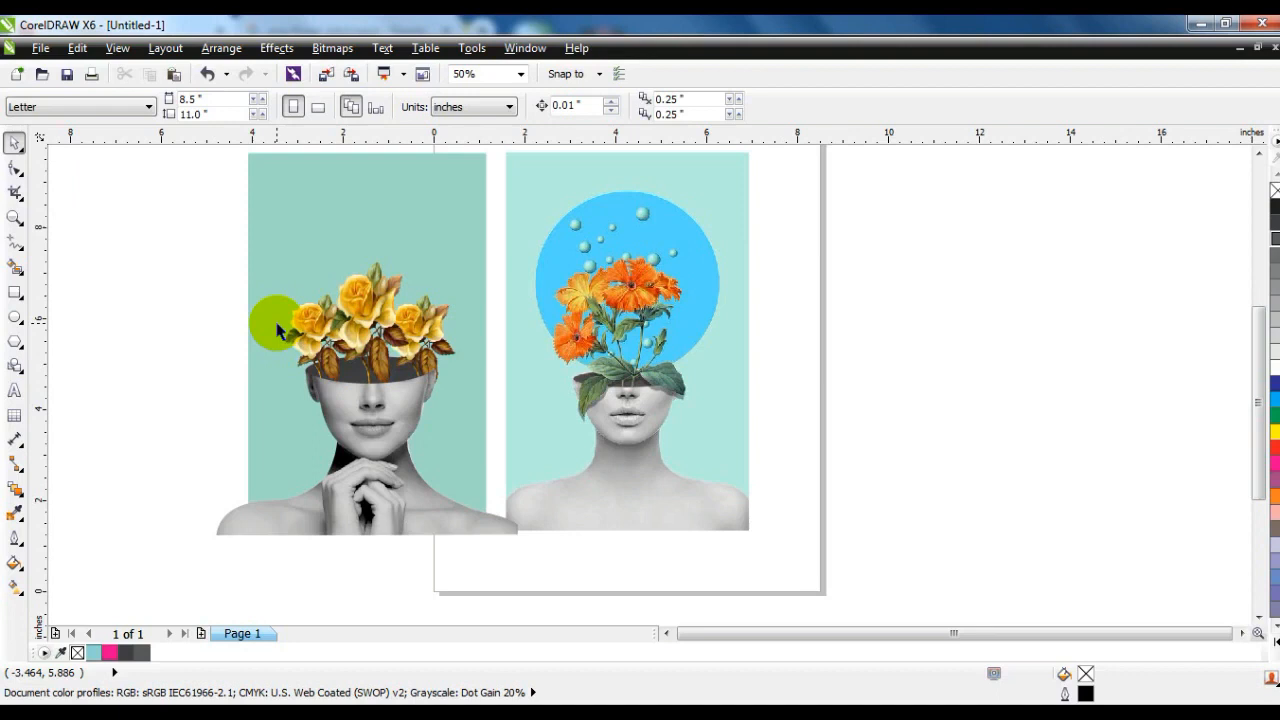
Draw a circle about 4.44 inches across behind-the-head size over the mint background and fill it with cyan.
{"action": "left_click", "coordinate": [14, 318]}
{"action": "left_click_drag", "start_coordinate": [271, 193], "coordinate": [478, 398]}
{"action": "left_click", "coordinate": [14, 143]}
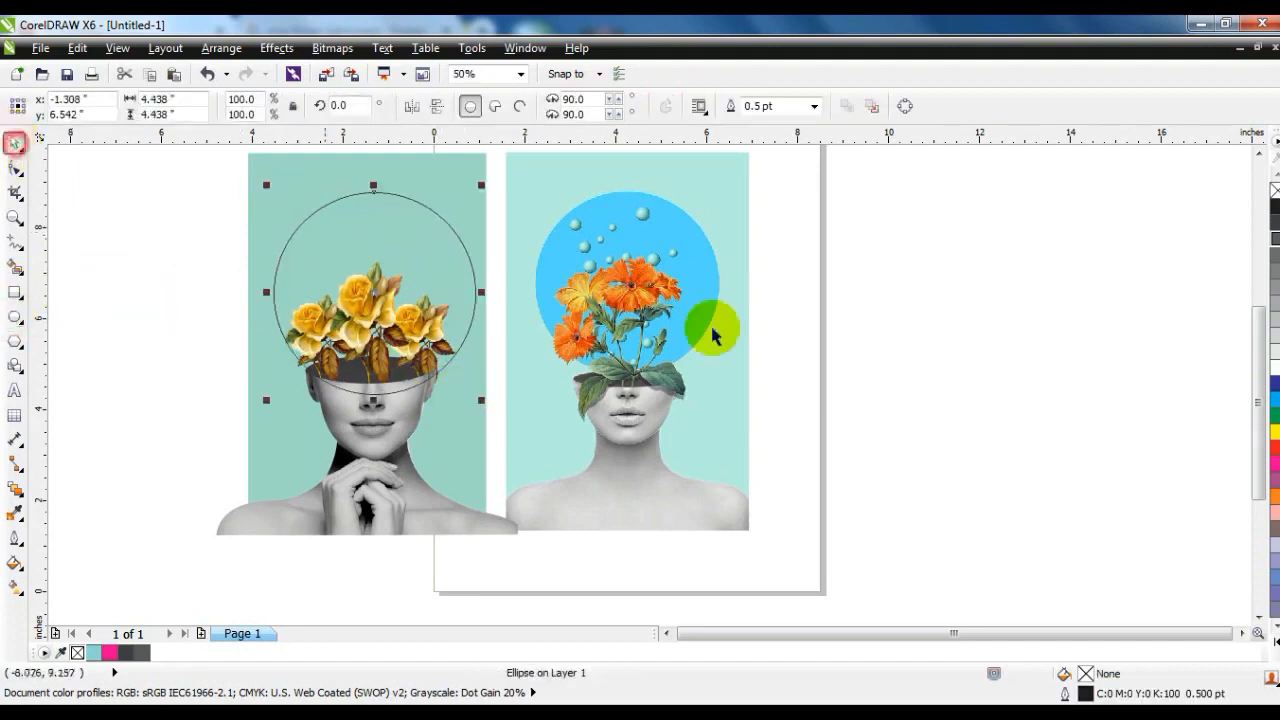
{"action": "left_click", "coordinate": [1270, 395]}
Reorder the cyan circle so it sits behind the portrait and roses but in front of the mint background.
{"action": "key", "text": "shift+Page_Down"}
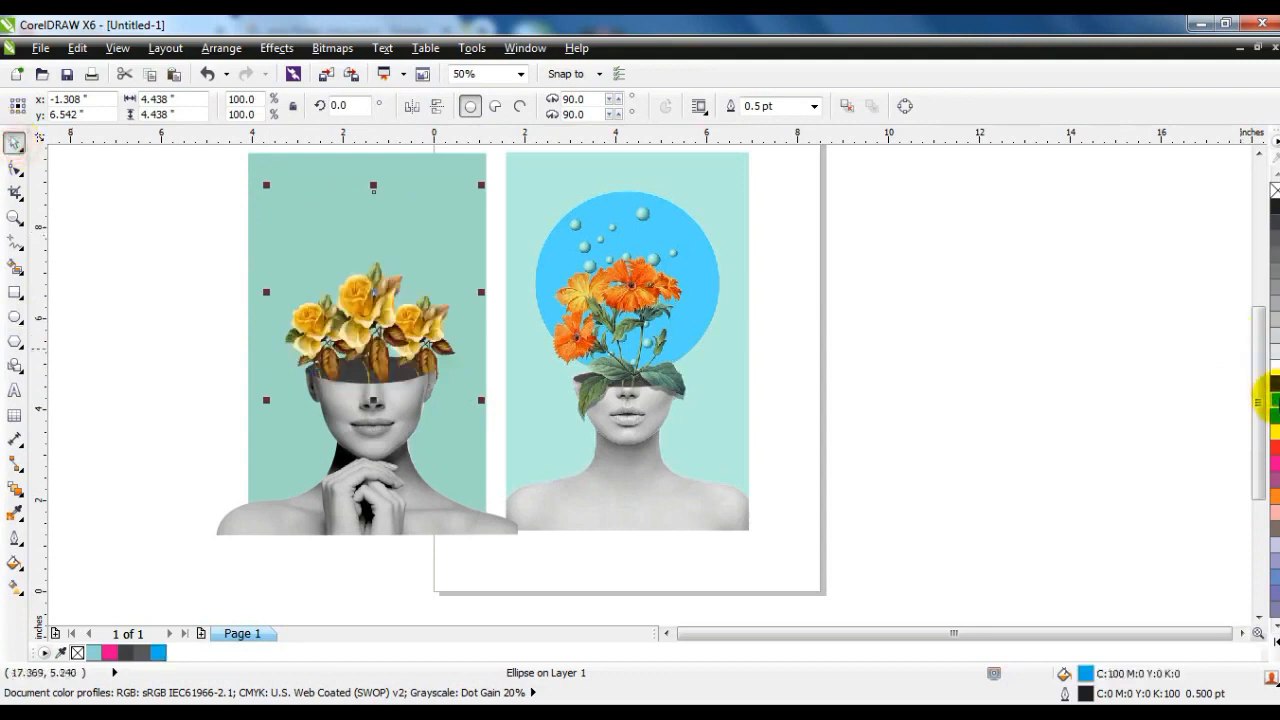
{"action": "key", "text": "Page_Down"}
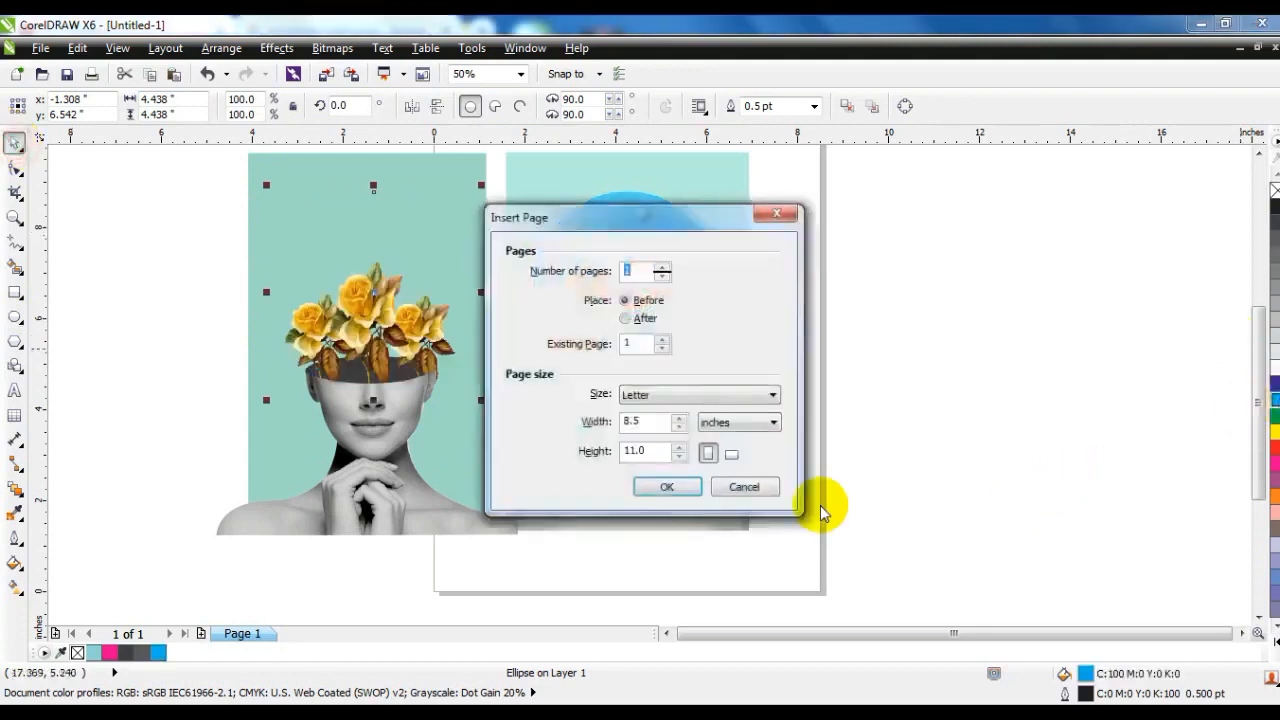
{"action": "left_click", "coordinate": [760, 488]}
{"action": "key", "text": "shift+Page_Up"}
{"action": "key", "text": "ctrl+Page_Down"}
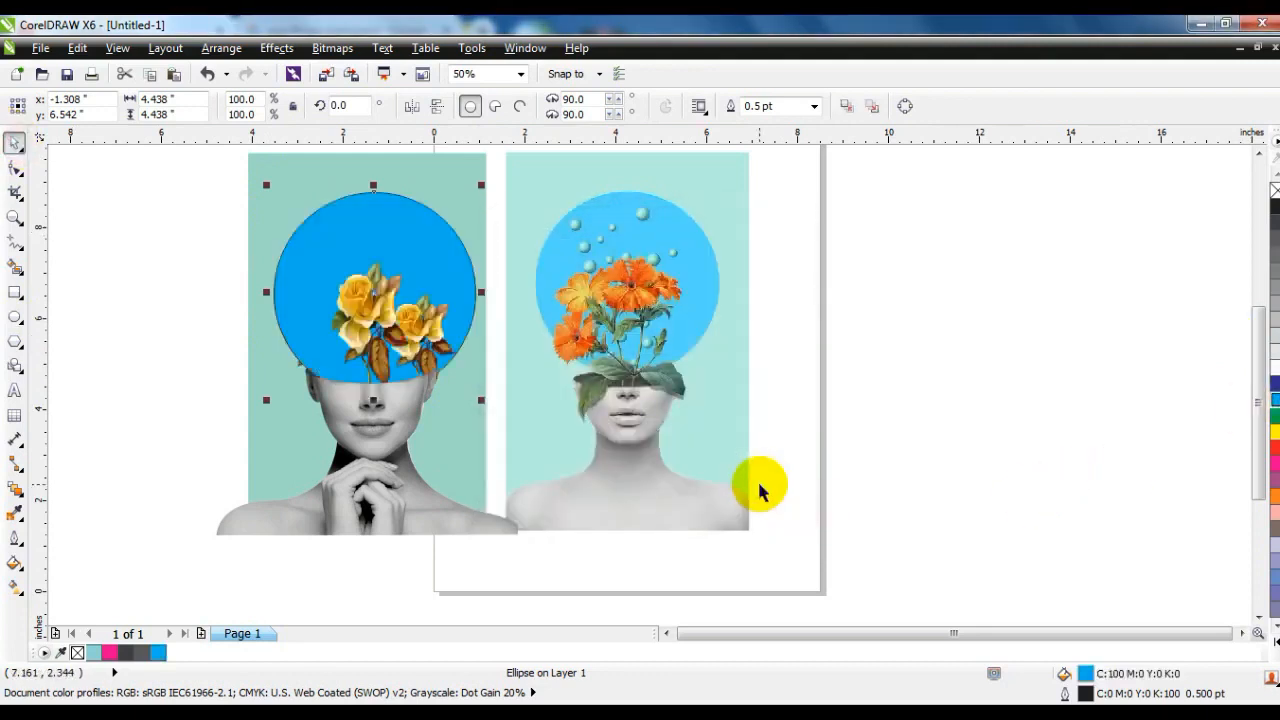
{"action": "key", "text": "shift+Page_Down"}
{"action": "key", "text": "ctrl+Page_Up"}
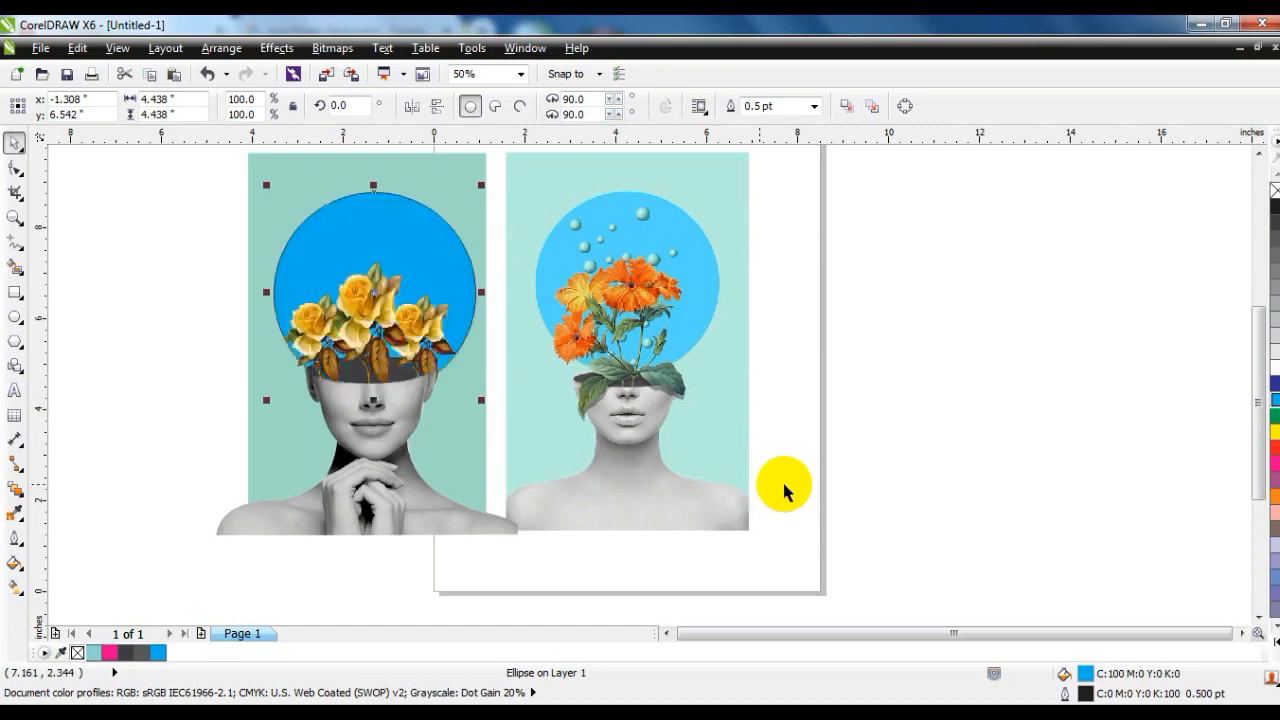
Lighten the large circle's fill to C56 M0 Y0 K0 and remove its outline.
{"action": "left_click", "coordinate": [1275, 367], "text": "ctrl"}
{"action": "left_click", "coordinate": [1275, 367], "text": "ctrl"}
{"action": "left_click", "coordinate": [1275, 367], "text": "ctrl"}
{"action": "left_click", "coordinate": [1275, 367], "text": "ctrl"}
{"action": "left_click", "coordinate": [1275, 367], "text": "ctrl"}
{"action": "left_click", "coordinate": [1275, 367], "text": "ctrl"}
{"action": "left_click", "coordinate": [1275, 367], "text": "ctrl"}
{"action": "left_click", "coordinate": [1275, 367], "text": "ctrl"}
{"action": "left_click", "coordinate": [1275, 403], "text": "ctrl"}
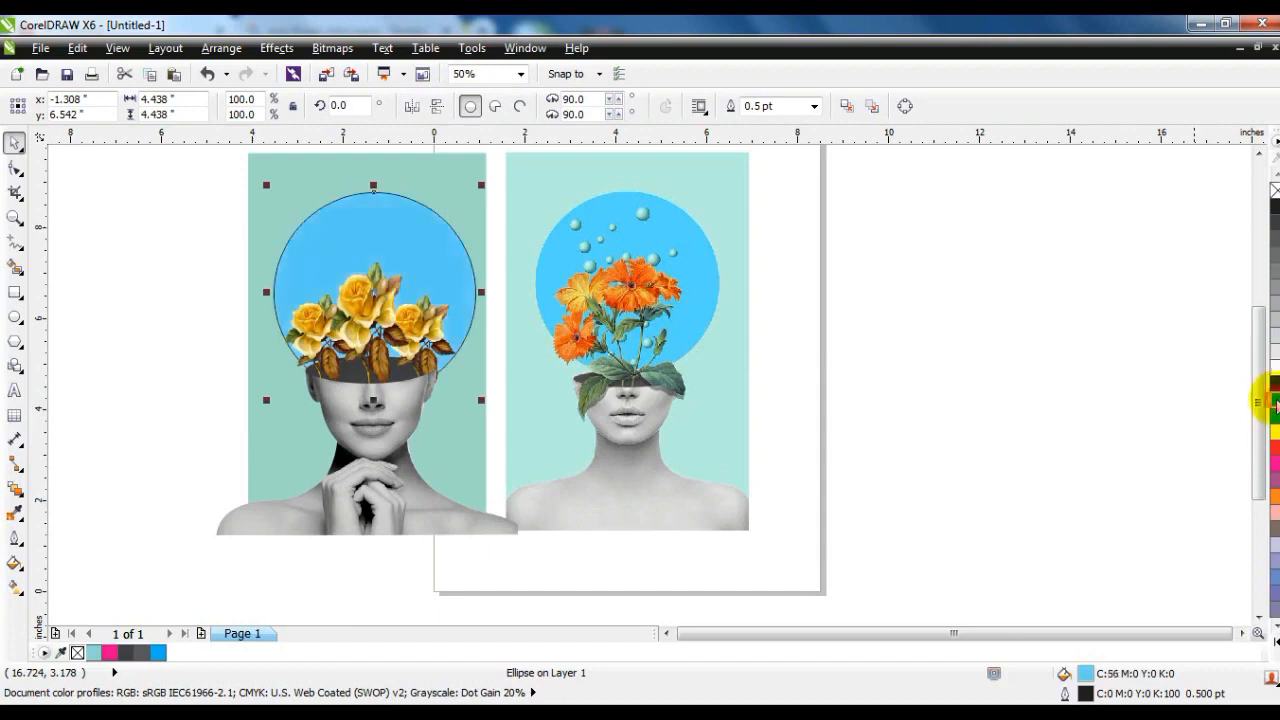
{"action": "right_click", "coordinate": [1275, 191]}
Centre the blue circle horizontally on the mint background and scale it down slightly.
{"action": "left_click", "coordinate": [472, 191], "text": "shift"}
{"action": "key", "text": "c"}
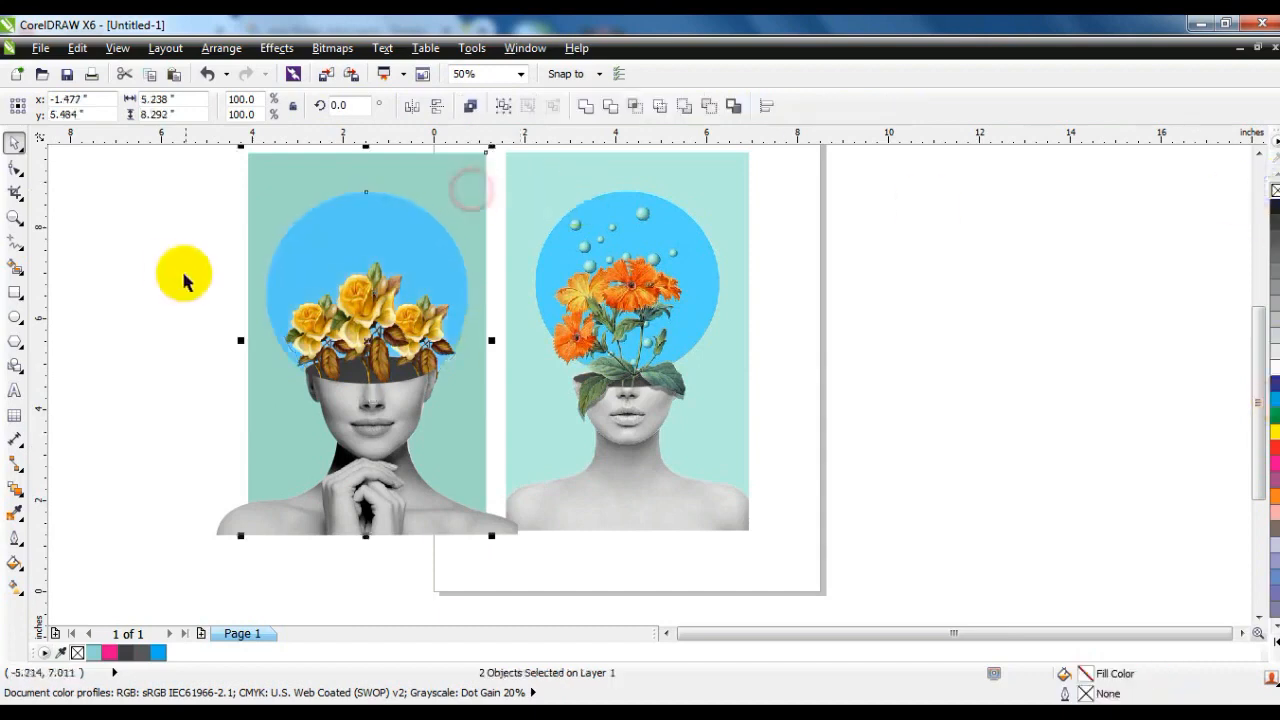
{"action": "left_click", "coordinate": [173, 270]}
{"action": "left_click", "coordinate": [360, 250]}
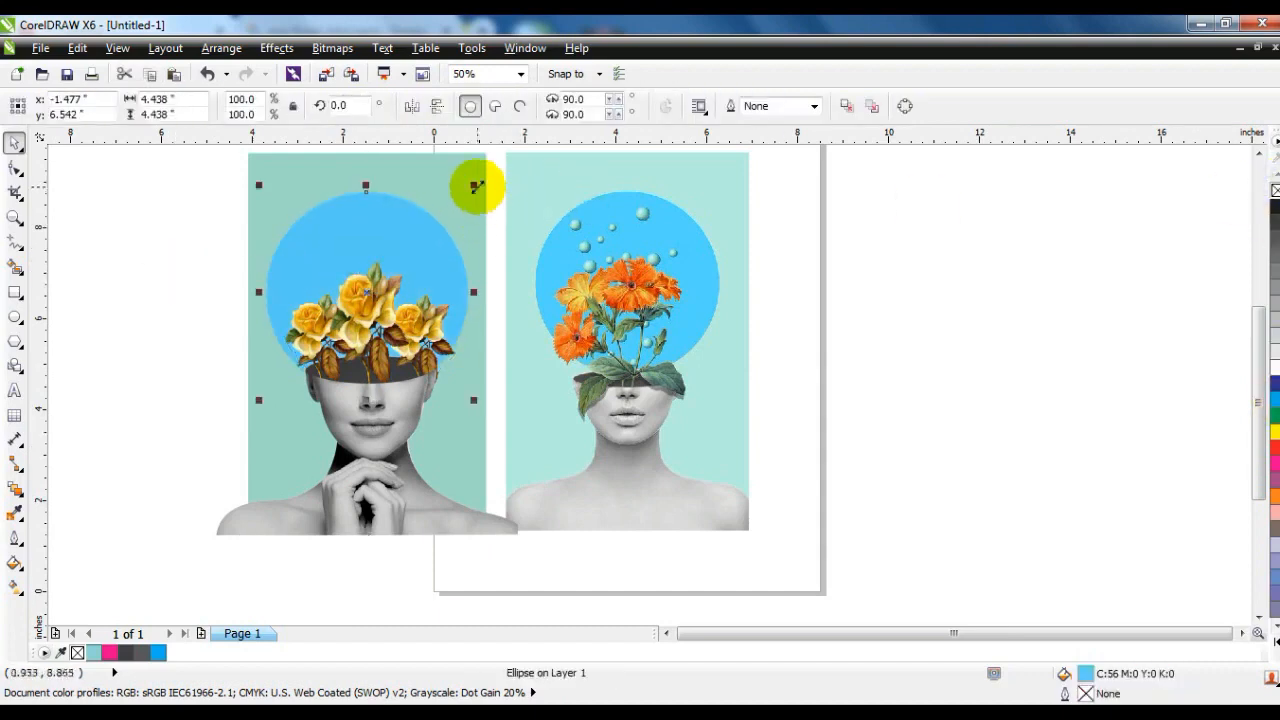
{"action": "left_click_drag", "start_coordinate": [478, 187], "coordinate": [473, 192]}
{"action": "left_click", "coordinate": [448, 177], "text": "shift"}
{"action": "left_click", "coordinate": [119, 331]}
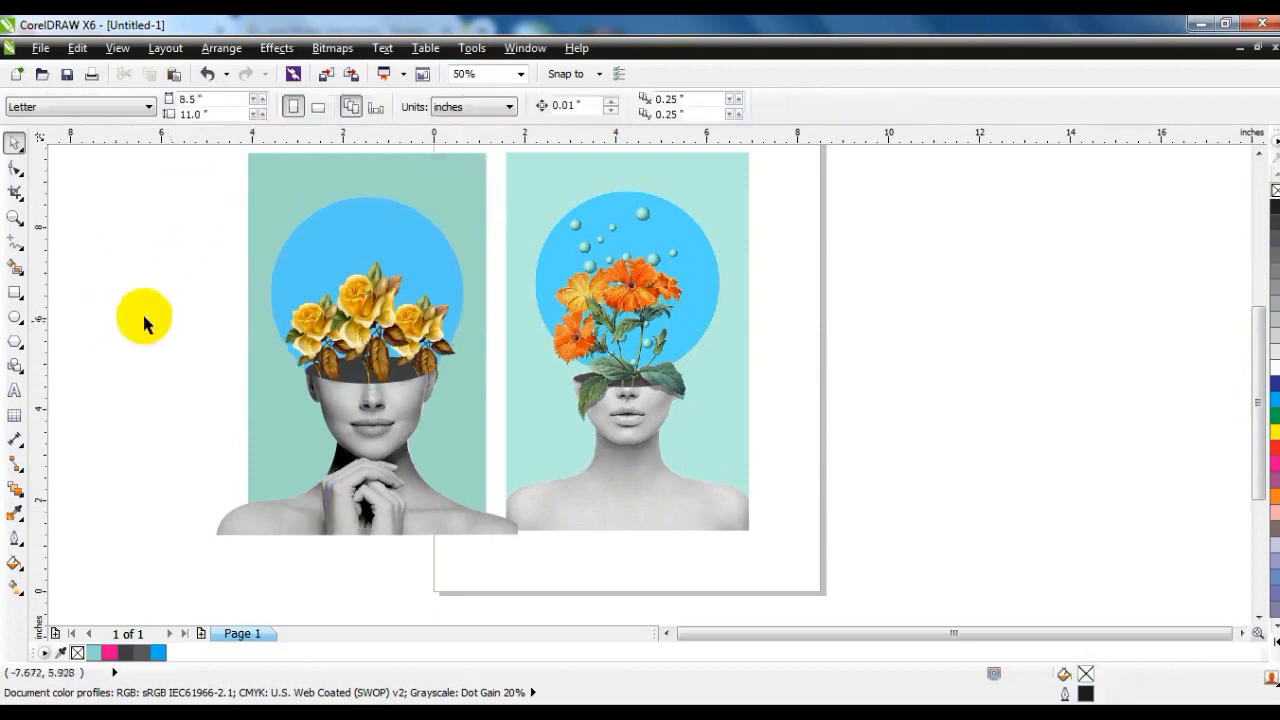
Draw a small circle about 0.79 inches across inside the blue circle, above the central rose.
{"action": "left_click", "coordinate": [14, 217]}
{"action": "left_click", "coordinate": [591, 171]}
{"action": "right_click", "coordinate": [531, 337]}
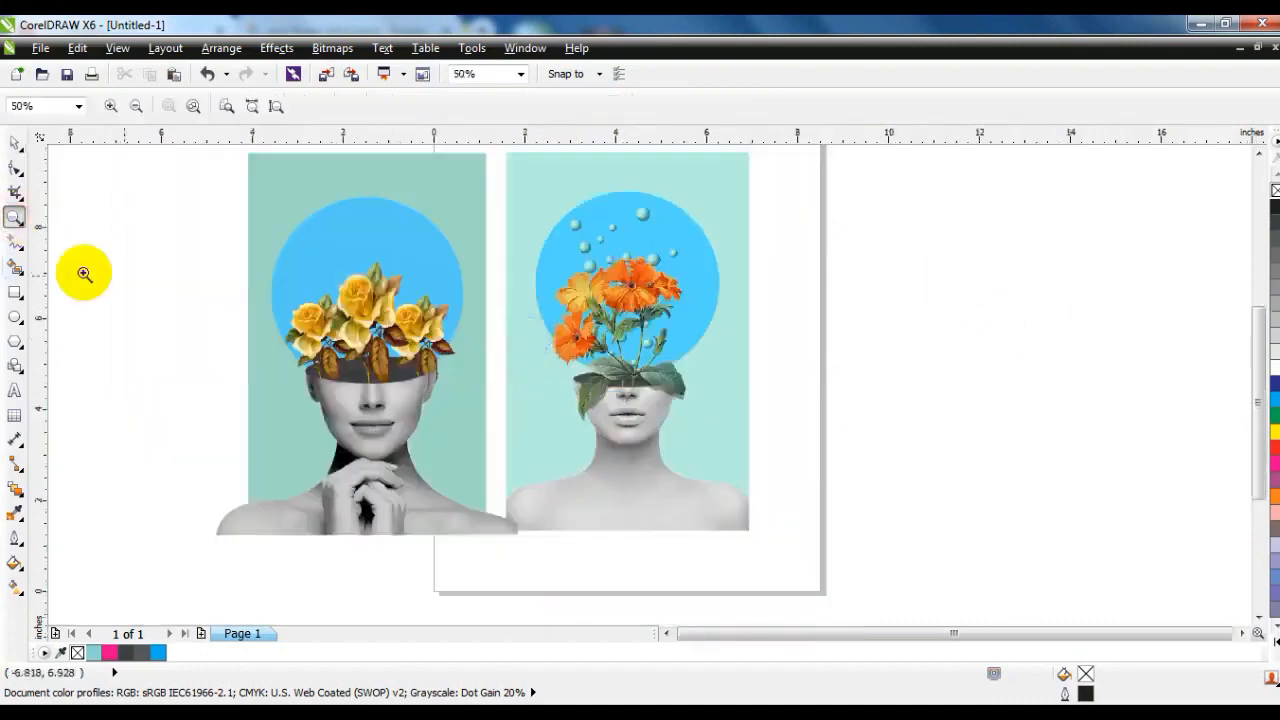
{"action": "left_click", "coordinate": [1002, 327]}
{"action": "right_click", "coordinate": [455, 288]}
{"action": "left_click_drag", "start_coordinate": [223, 171], "coordinate": [777, 400]}
{"action": "left_click", "coordinate": [14, 317]}
{"action": "mouse_move", "coordinate": [330, 240]}
{"action": "left_mouse_down"}
{"action": "mouse_move", "coordinate": [384, 323]}
{"action": "mouse_move", "coordinate": [418, 327]}
{"action": "left_mouse_up"}
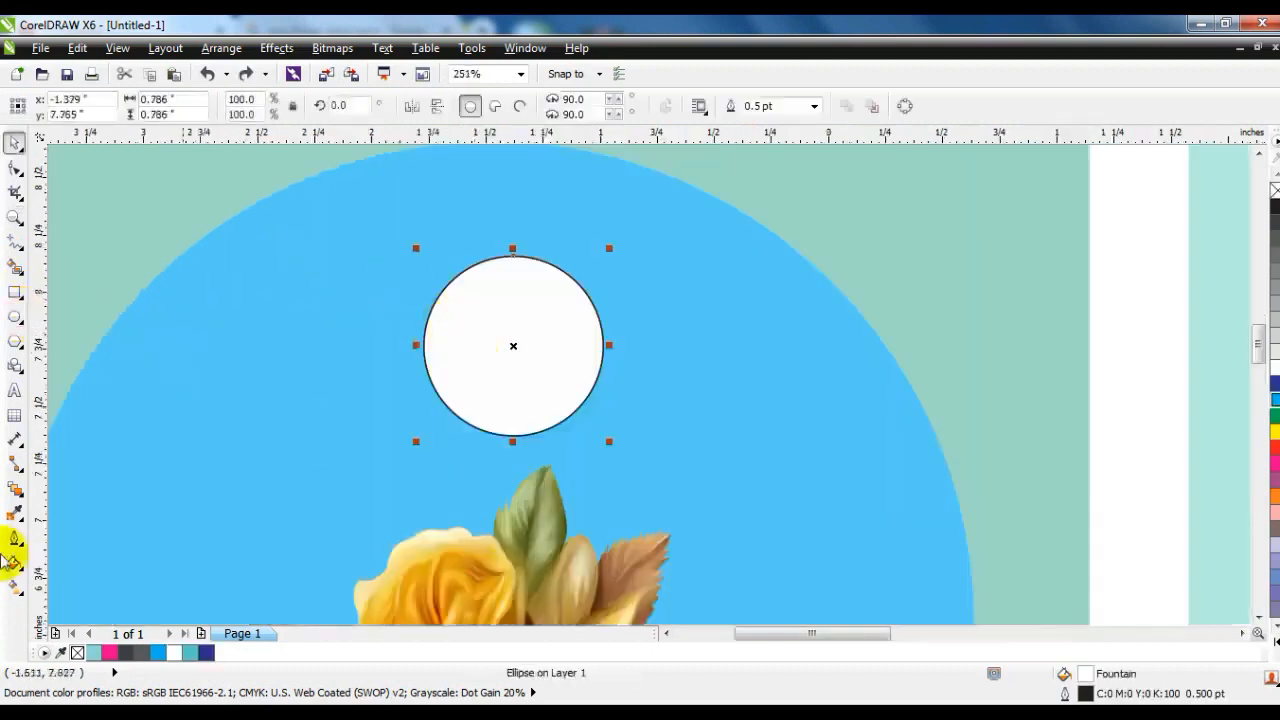
Apply an interactive fountain fill to the small circle and set its type to Radial.
{"action": "left_click", "coordinate": [14, 587]}
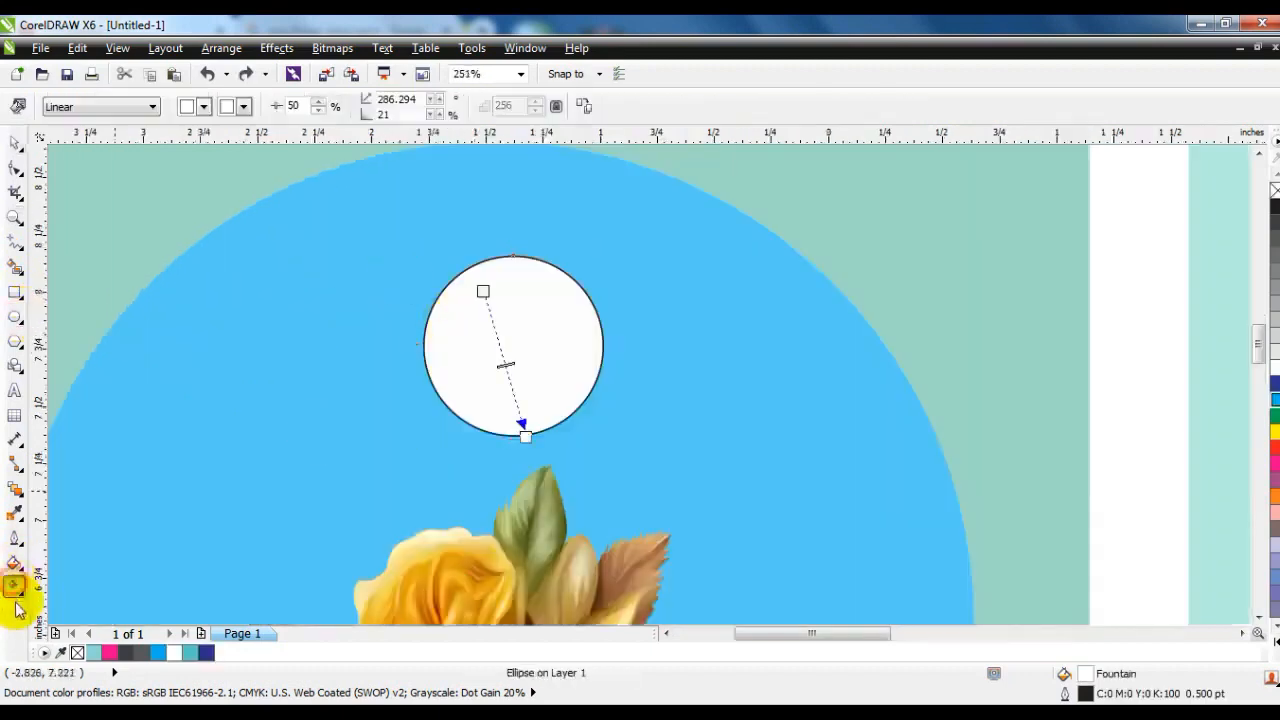
{"action": "mouse_move", "coordinate": [533, 291]}
{"action": "left_mouse_down"}
{"action": "mouse_move", "coordinate": [531, 429]}
{"action": "mouse_move", "coordinate": [514, 286]}
{"action": "left_mouse_up"}
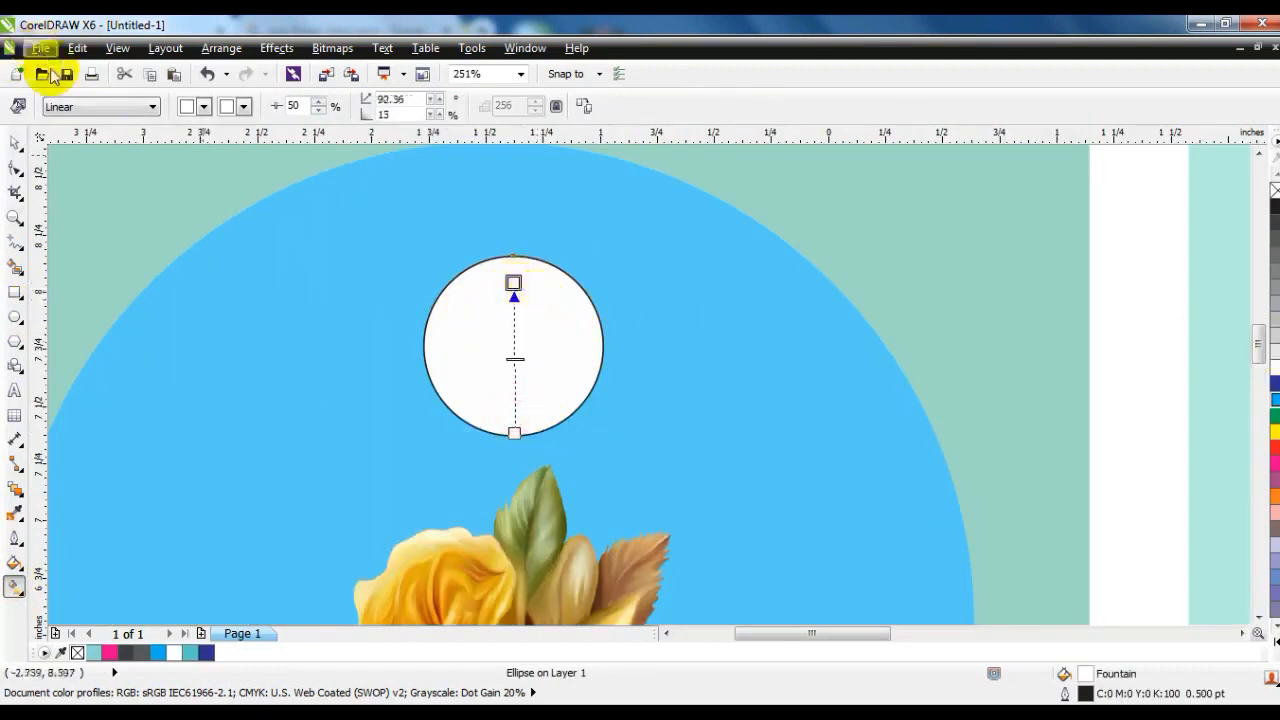
{"action": "left_click", "coordinate": [104, 107]}
{"action": "left_click", "coordinate": [60, 161]}
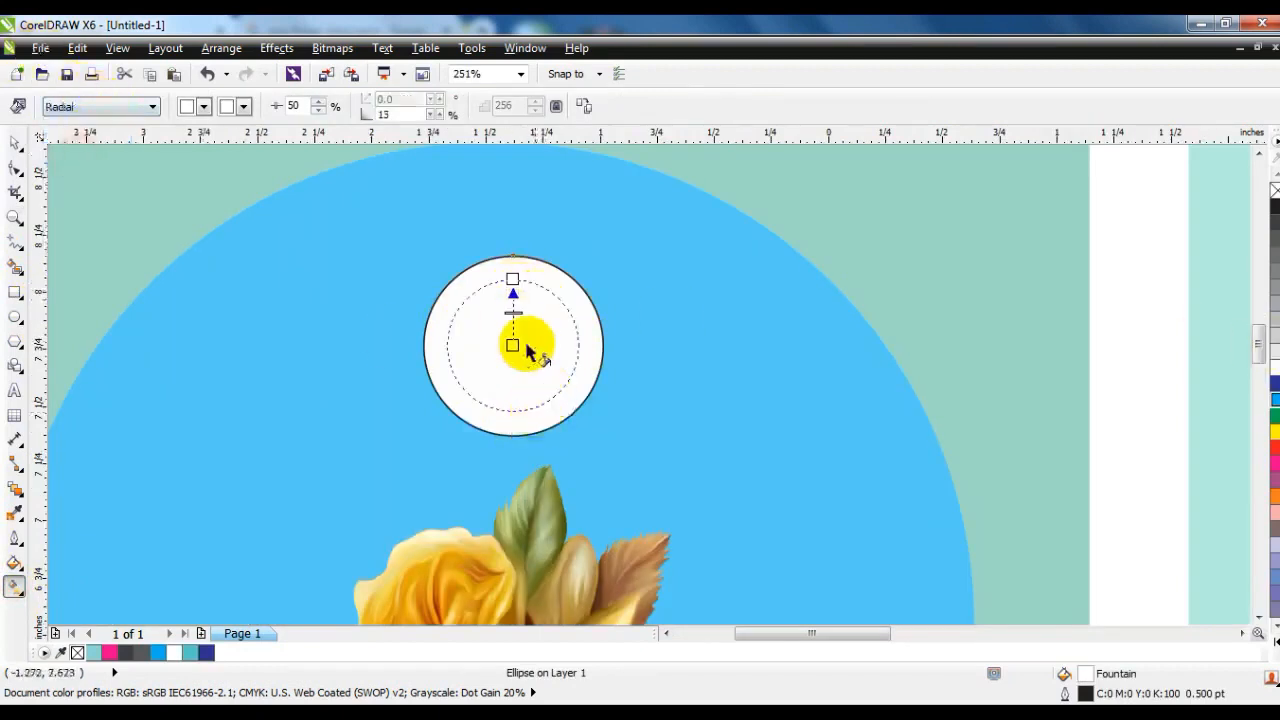
Colour the radial fill from an off-centre white highlight through pale green and cyan to dark blue, and remove the bubble's outline.
{"action": "left_click_drag", "start_coordinate": [1275, 384], "coordinate": [513, 280]}
{"action": "left_click_drag", "start_coordinate": [1266, 400], "coordinate": [515, 313]}
{"action": "left_click", "coordinate": [1273, 625]}
{"action": "left_click_drag", "start_coordinate": [1240, 372], "coordinate": [557, 423]}
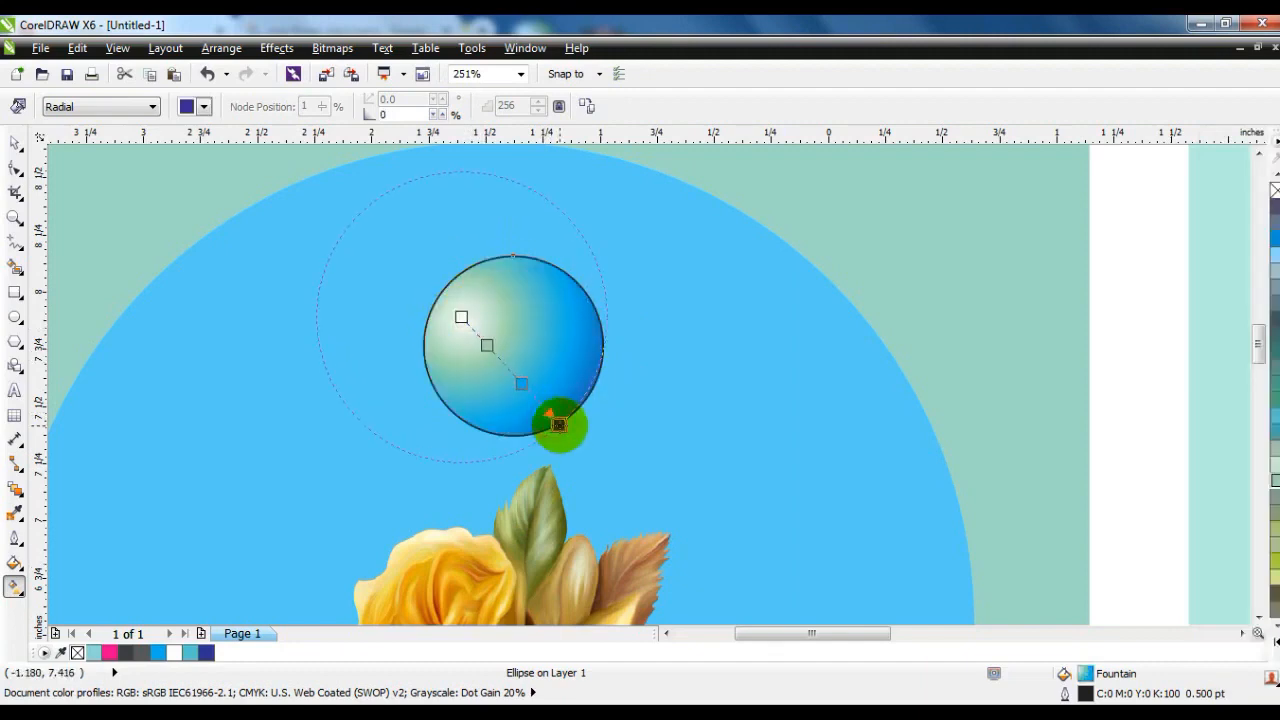
{"action": "left_click", "coordinate": [15, 145]}
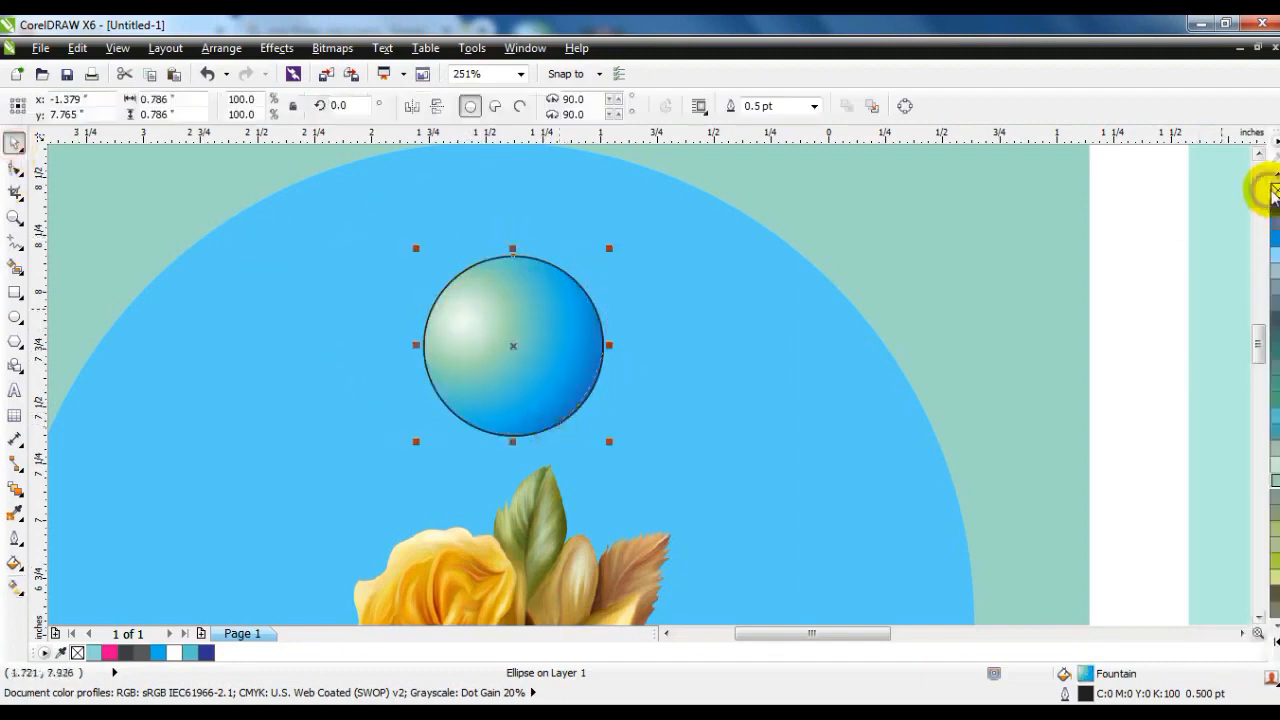
{"action": "right_click", "coordinate": [1276, 192]}
Shrink the gradient bubble and place copies of varied sizes across the upper part of the blue circle.
{"action": "scroll", "coordinate": [1115, 222], "scroll_direction": "down", "scroll_amount": 1}
{"action": "left_click", "coordinate": [1002, 210]}
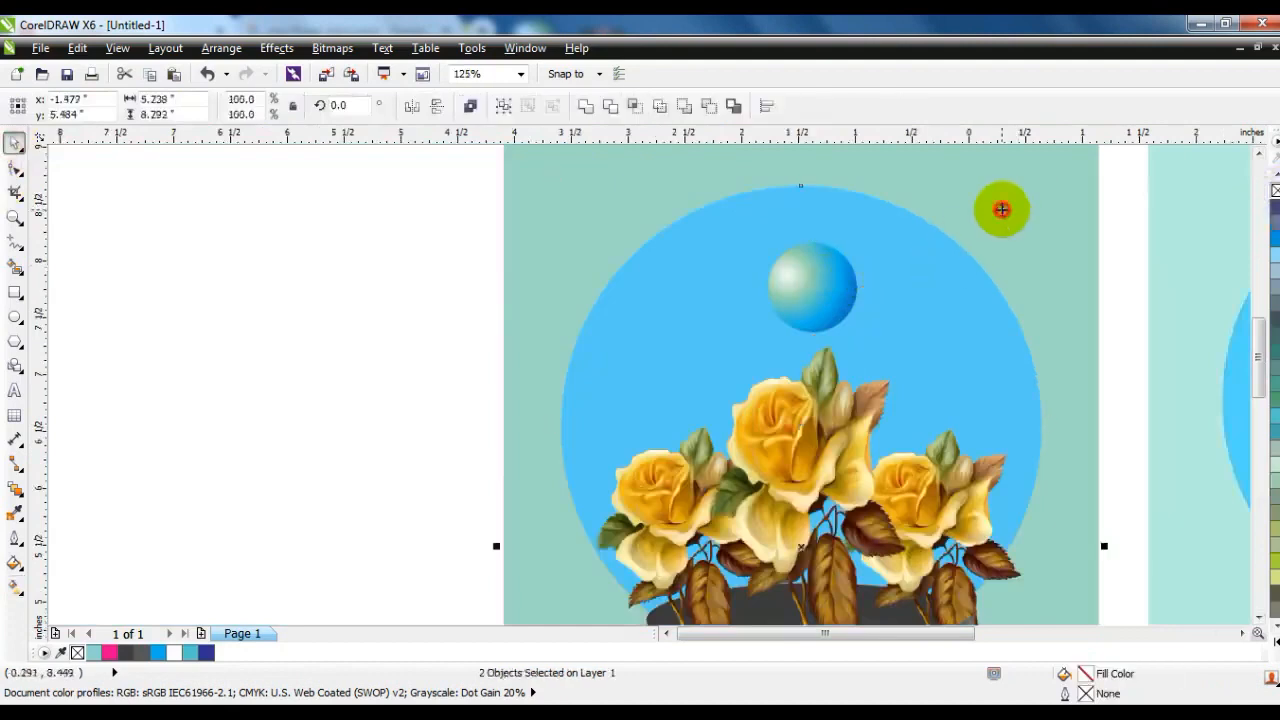
{"action": "key", "text": "shift+F2"}
{"action": "key", "text": "Escape"}
{"action": "left_click", "coordinate": [646, 263]}
{"action": "left_click_drag", "start_coordinate": [628, 286], "coordinate": [707, 272]}
{"action": "left_click_drag", "start_coordinate": [692, 256], "coordinate": [719, 284]}
{"action": "right_click", "coordinate": [617, 257]}
{"action": "right_click", "coordinate": [656, 277]}
{"action": "right_click", "coordinate": [659, 248]}
{"action": "right_click", "coordinate": [701, 295]}
Add smaller bubble copies near both sides of the blue circle, just above the side roses.
{"action": "right_click", "coordinate": [729, 319]}
{"action": "right_click", "coordinate": [719, 284]}
{"action": "left_click_drag", "start_coordinate": [719, 284], "coordinate": [592, 273]}
{"action": "right_click", "coordinate": [607, 299]}
{"action": "right_click", "coordinate": [592, 273]}
{"action": "left_click_drag", "start_coordinate": [592, 273], "coordinate": [582, 316]}
{"action": "right_click", "coordinate": [582, 316]}
{"action": "left_click", "coordinate": [383, 298]}
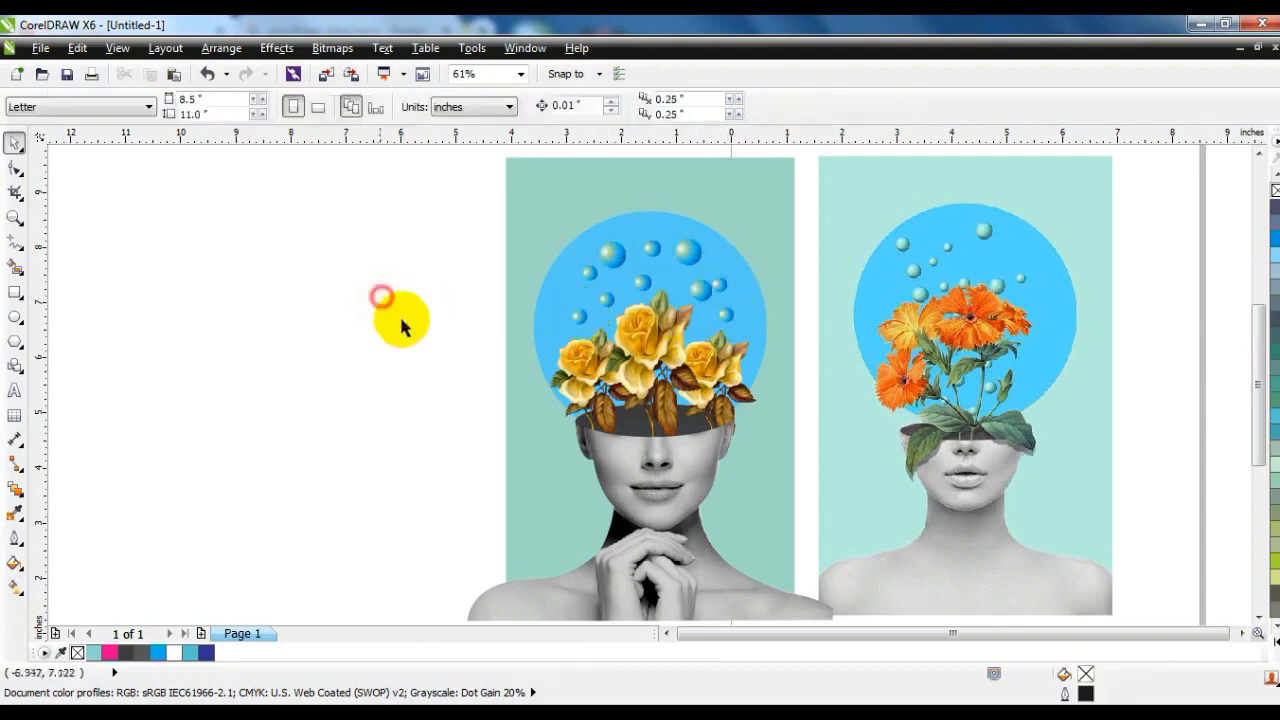
PowerClip the portrait, roses, circle and bubbles inside the mint background, and view both posters full screen.
{"action": "scroll", "coordinate": [428, 338], "scroll_direction": "down", "scroll_amount": 1}
{"action": "left_click_drag", "start_coordinate": [373, 263], "coordinate": [645, 505]}
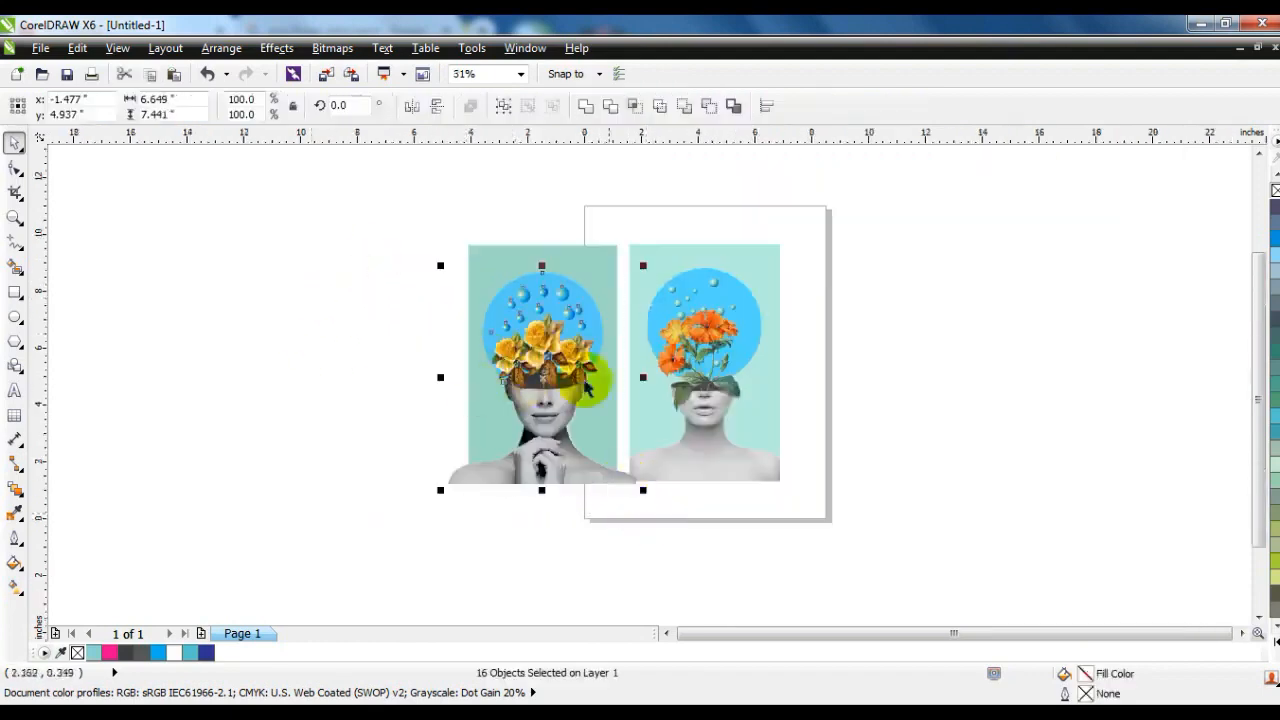
{"action": "left_click_drag", "start_coordinate": [420, 230], "coordinate": [830, 496]}
{"action": "key", "text": "shift+F2"}
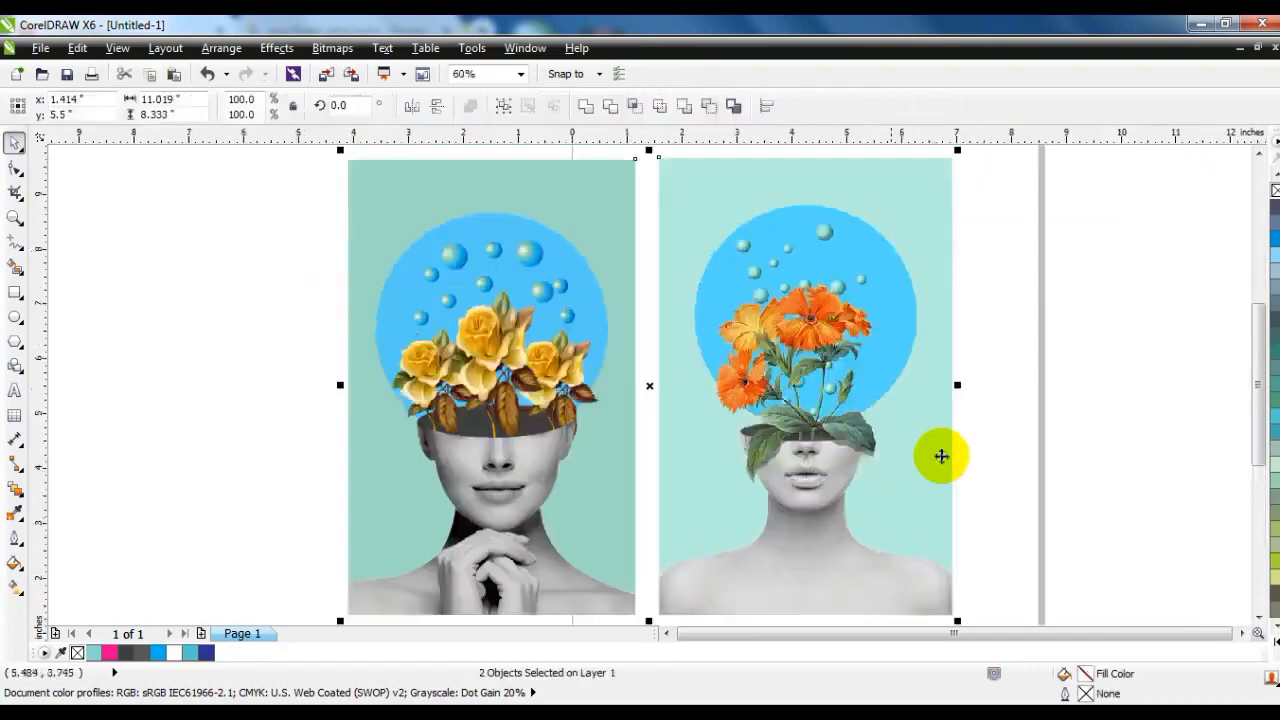
{"action": "key", "text": "F9"}
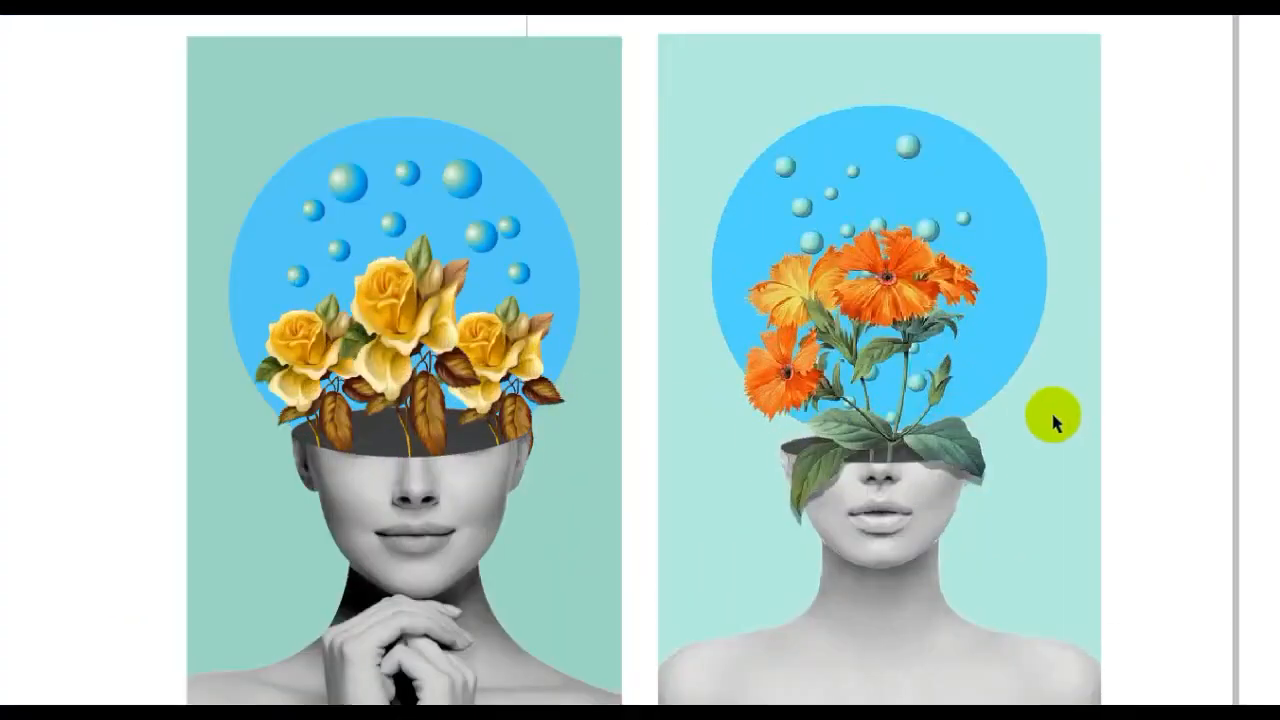